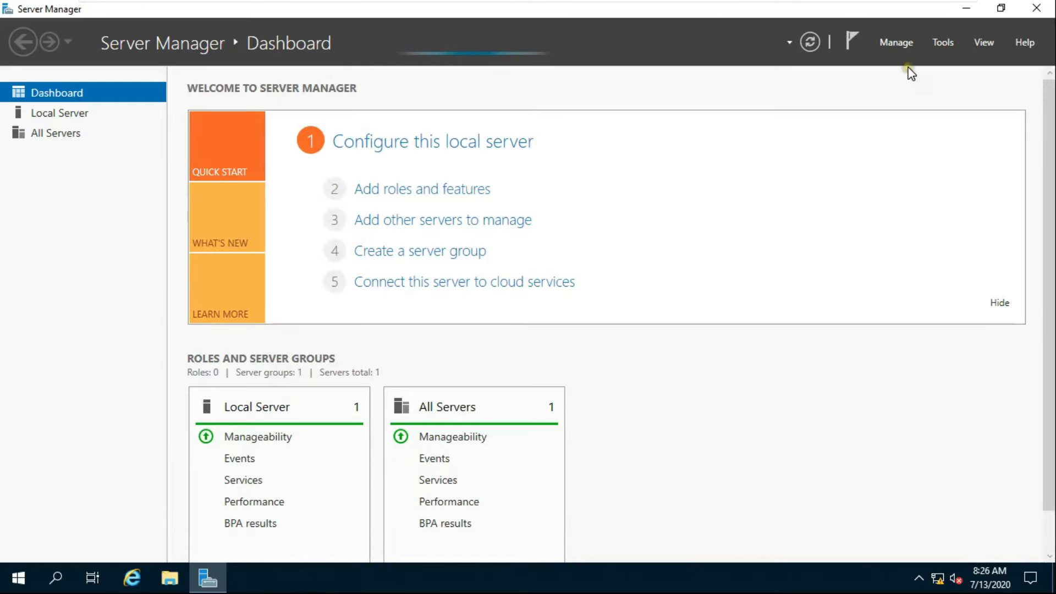
# Start adding roles and features with a role-based or feature-based installation on server.sar.local
pyautogui.click(413, 194)
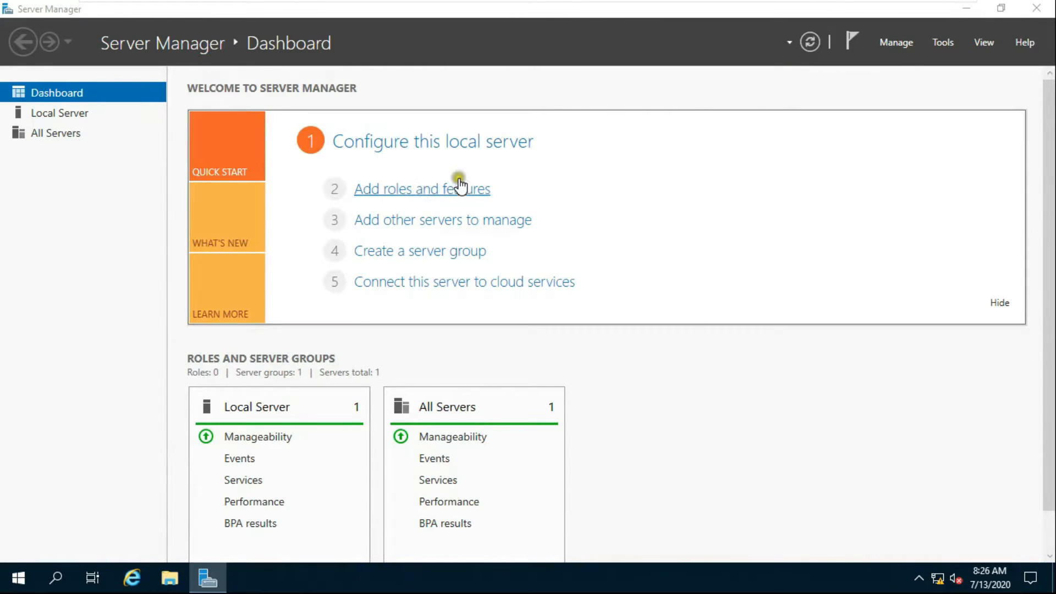
pyautogui.click(516, 498)
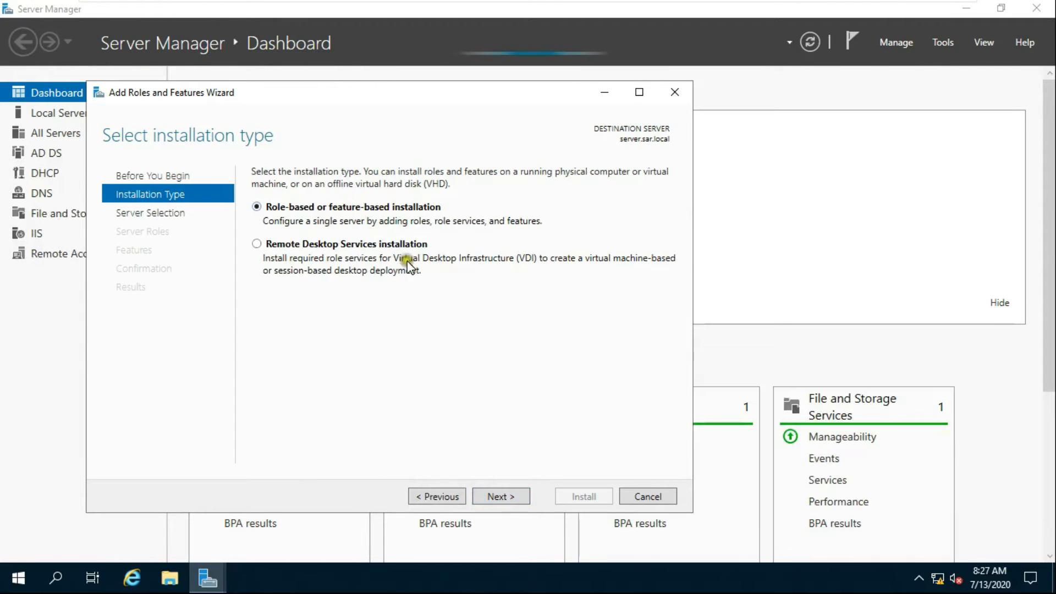
pyautogui.click(489, 490)
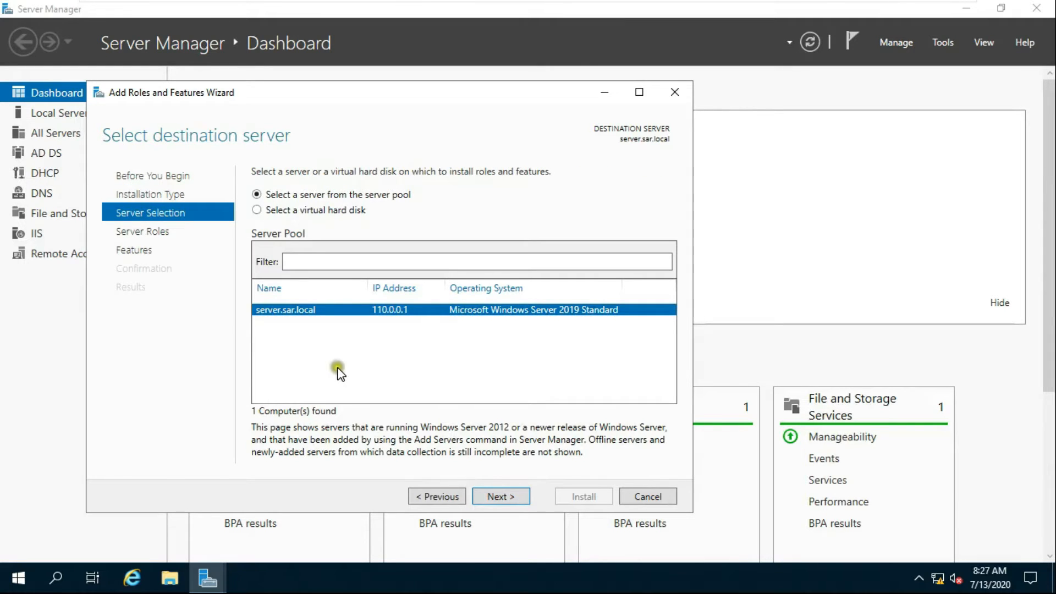
pyautogui.click(506, 497)
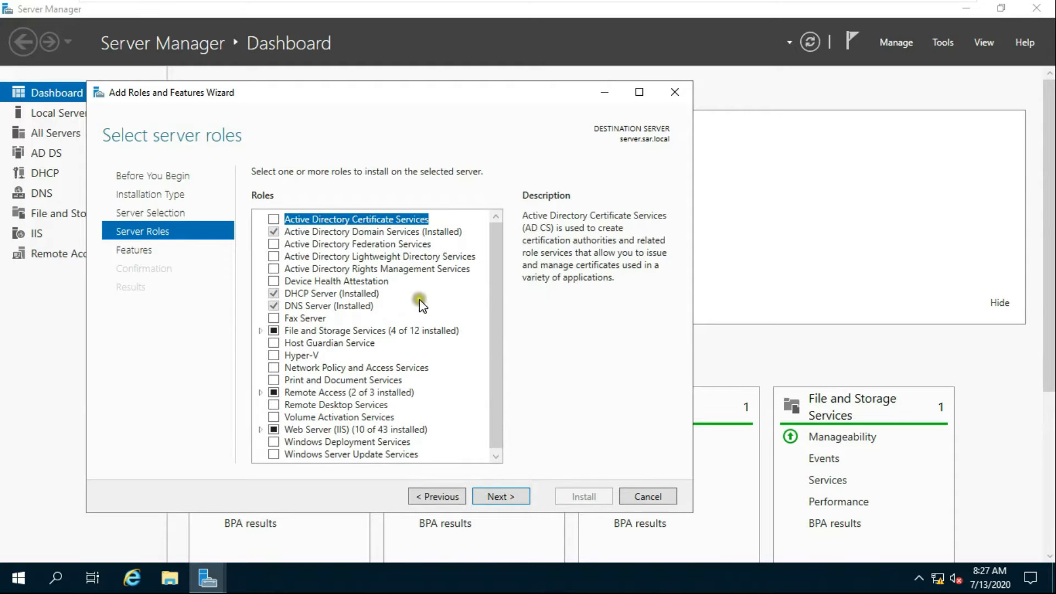
# Select the Active Directory Lightweight Directory Services role and add its required features, including management tools
pyautogui.click(312, 257)
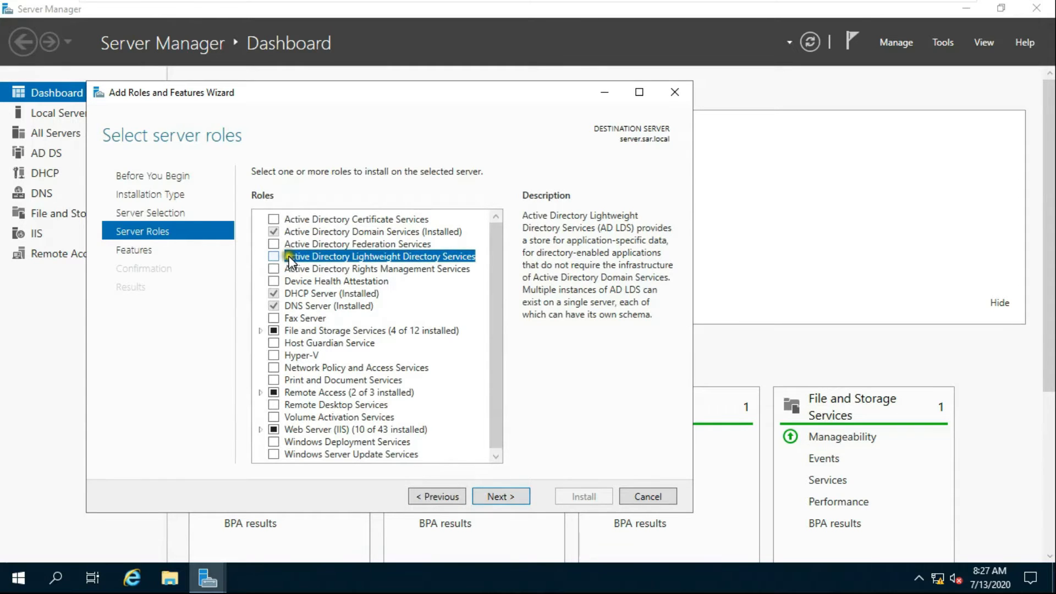
pyautogui.click(273, 257)
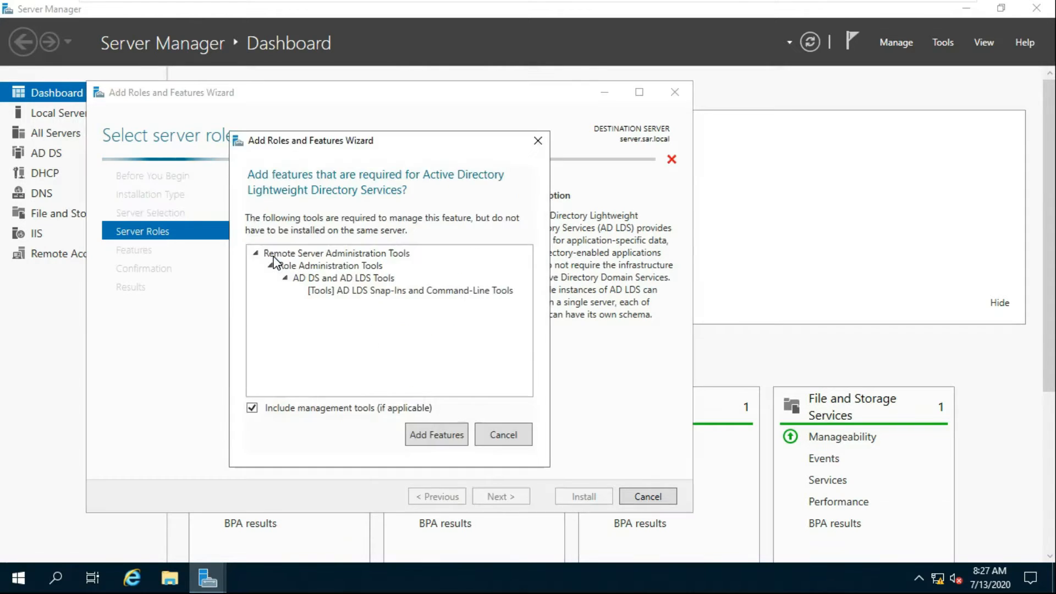
pyautogui.click(437, 435)
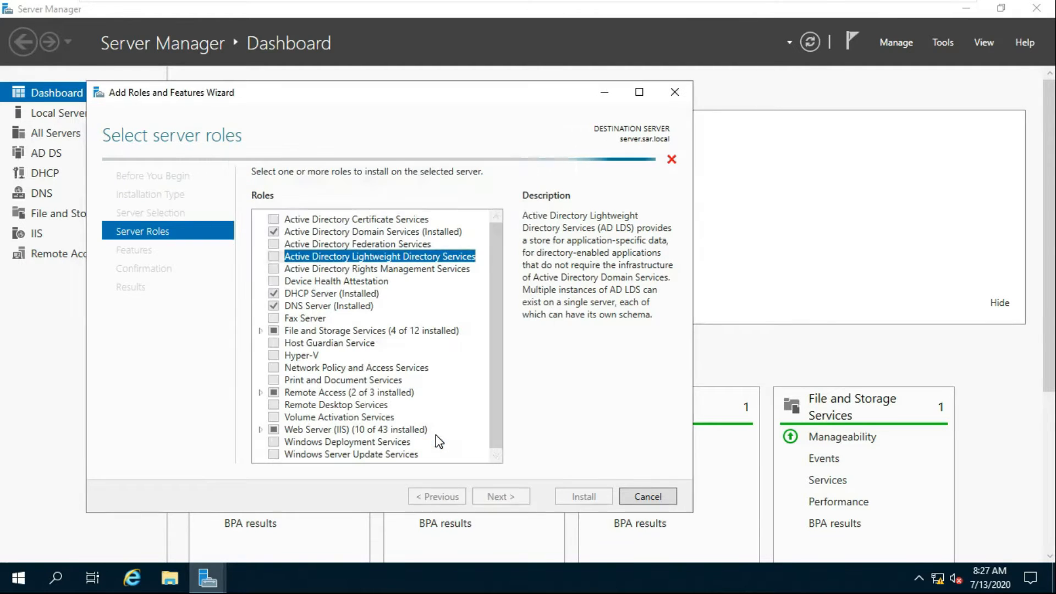
# Allow automatic restart of the destination server if required and install the AD LDS role
pyautogui.click(502, 492)
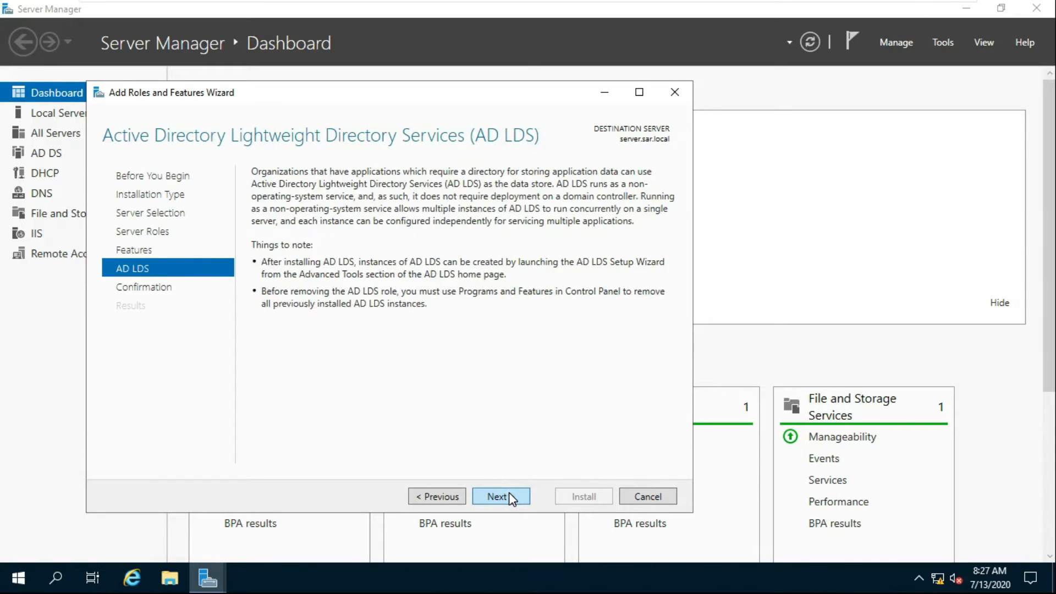
pyautogui.click(501, 494)
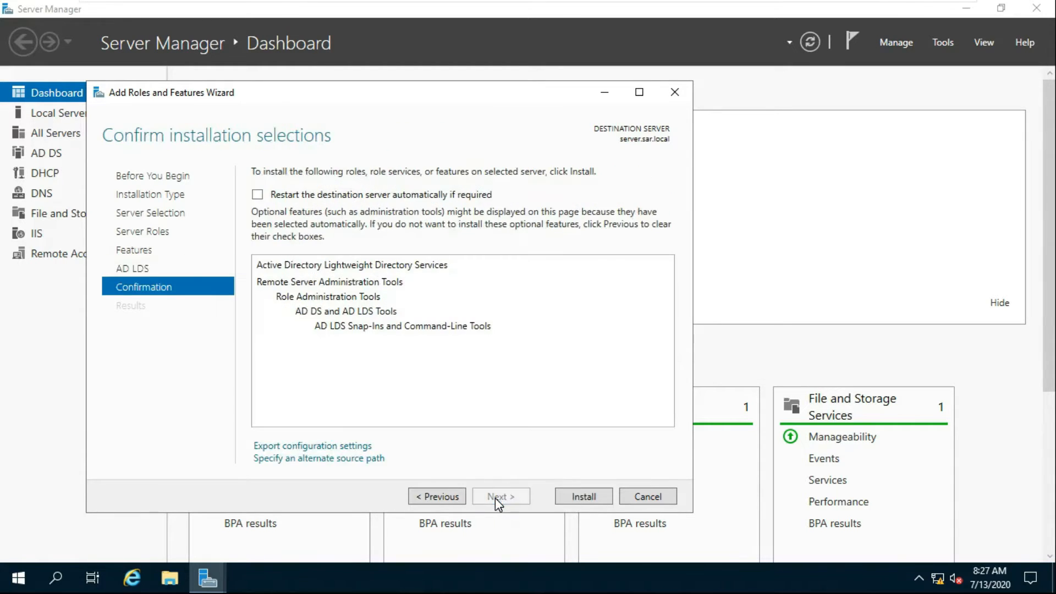
pyautogui.click(308, 238)
pyautogui.click(256, 195)
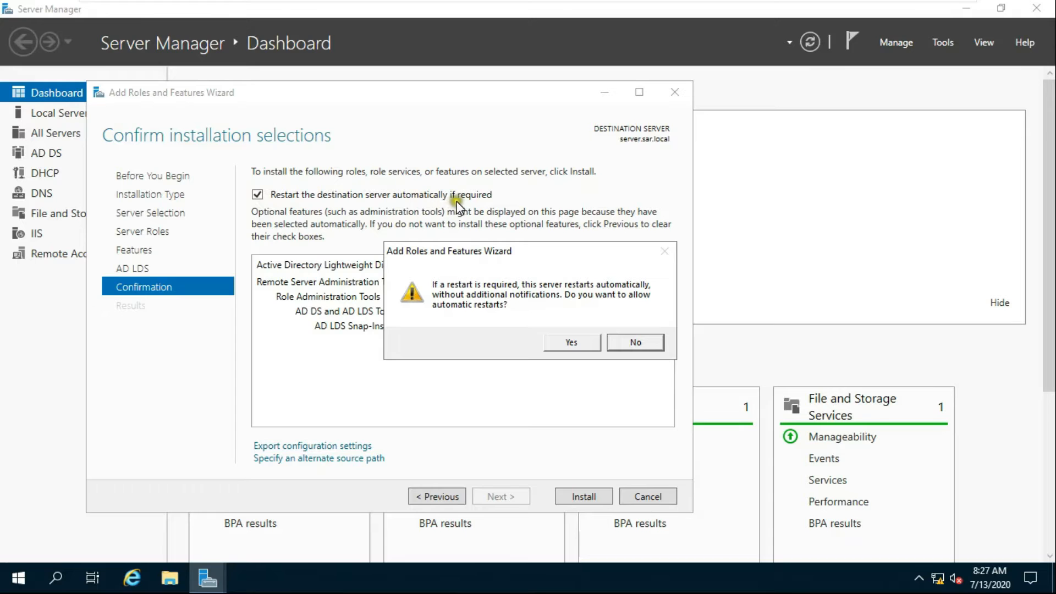
pyautogui.click(569, 341)
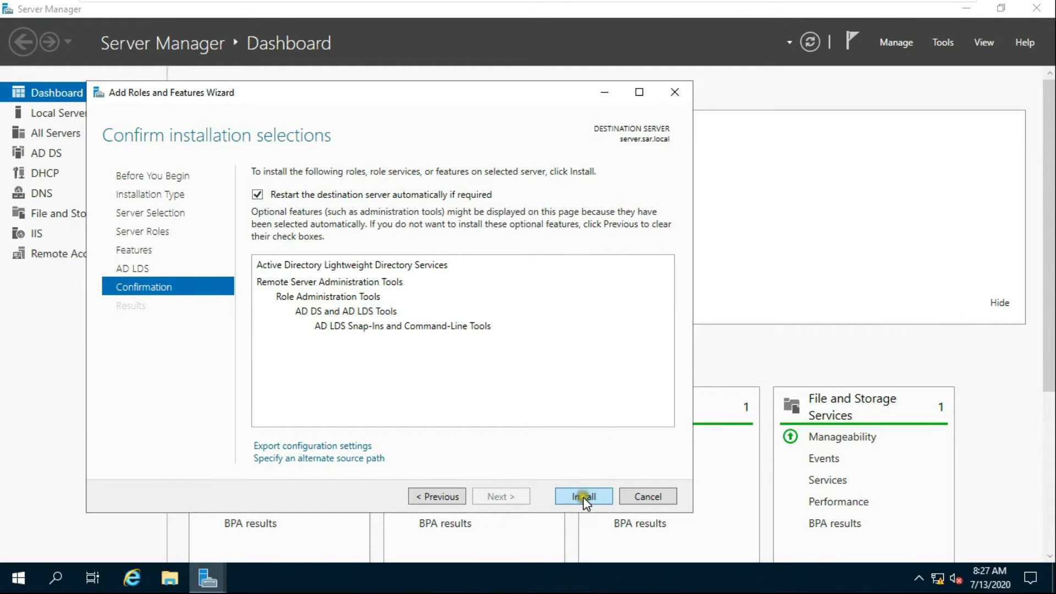
pyautogui.click(599, 496)
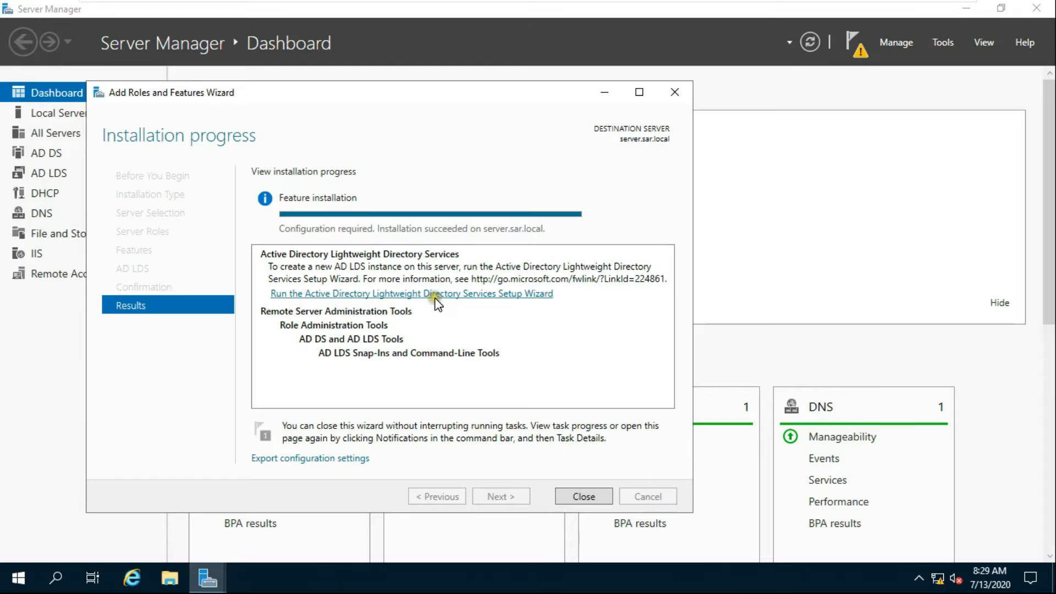
# Run the Active Directory Lightweight Directory Services Setup Wizard and choose to install a unique instance
pyautogui.click(527, 293)
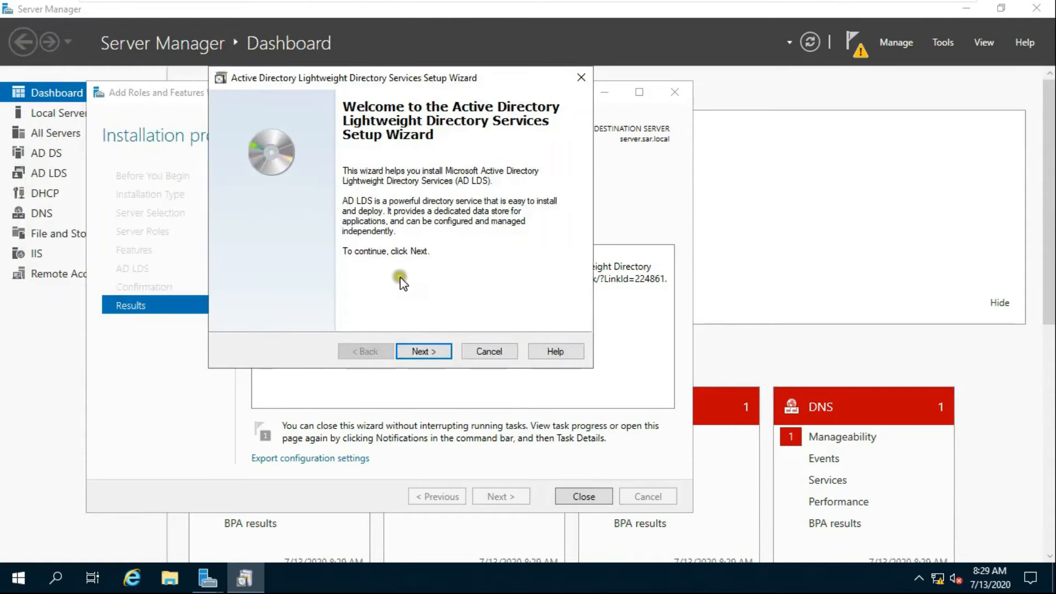
pyautogui.click(419, 352)
pyautogui.click(419, 352)
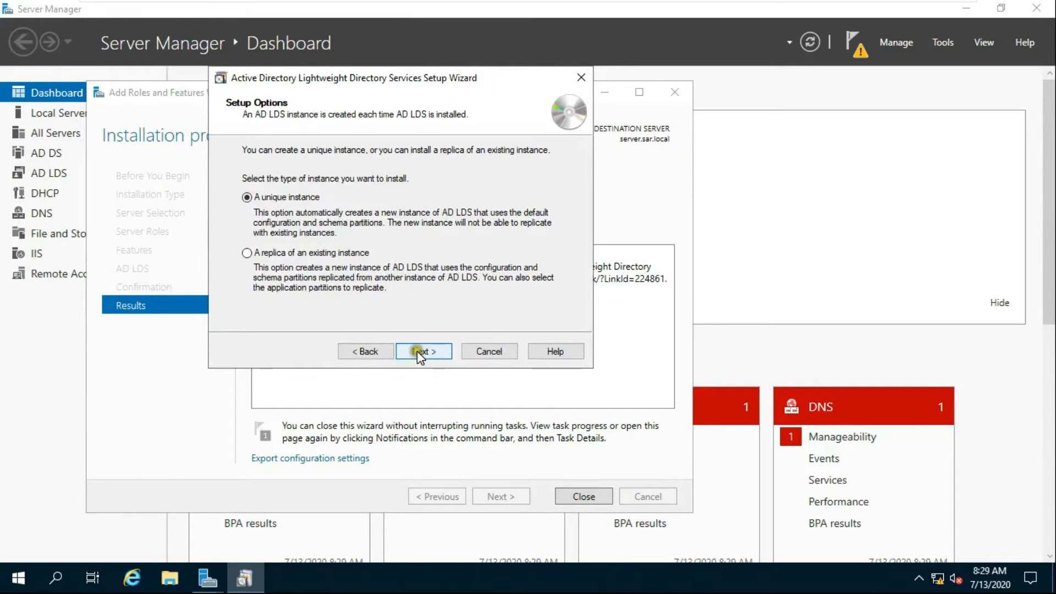
pyautogui.click(399, 339)
pyautogui.click(248, 202)
pyautogui.click(424, 352)
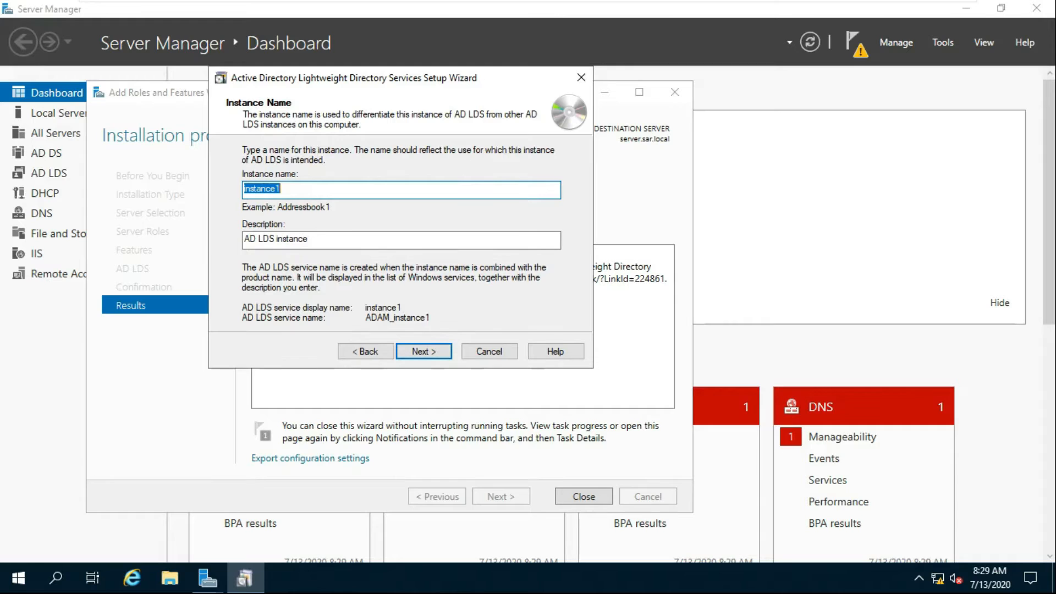
# Name the AD LDS instance inst1 and accept the default description and LDAP and SSL port numbers
pyautogui.write('inst1')
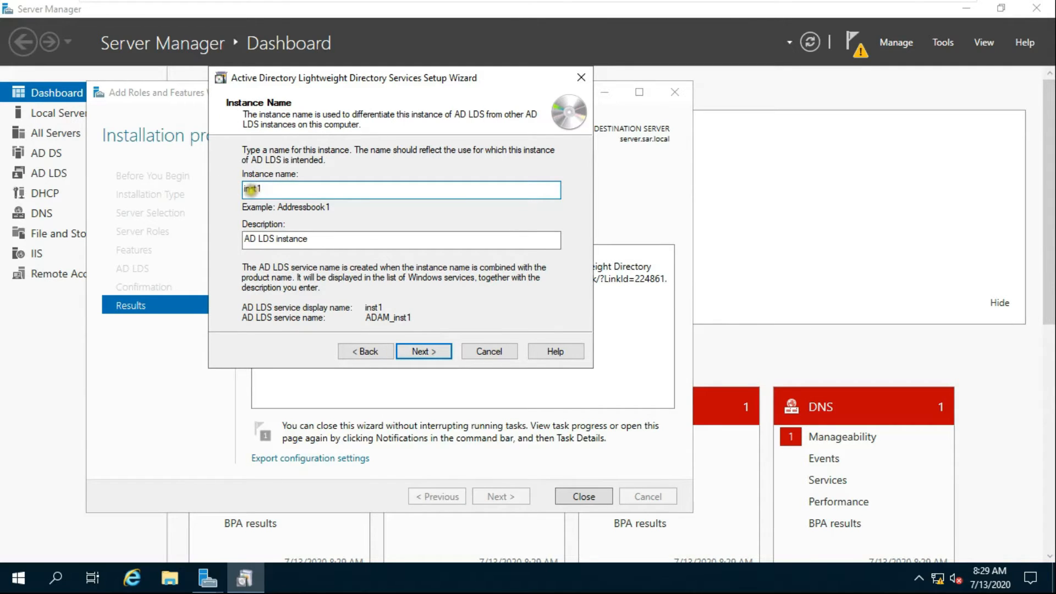
pyautogui.click(414, 350)
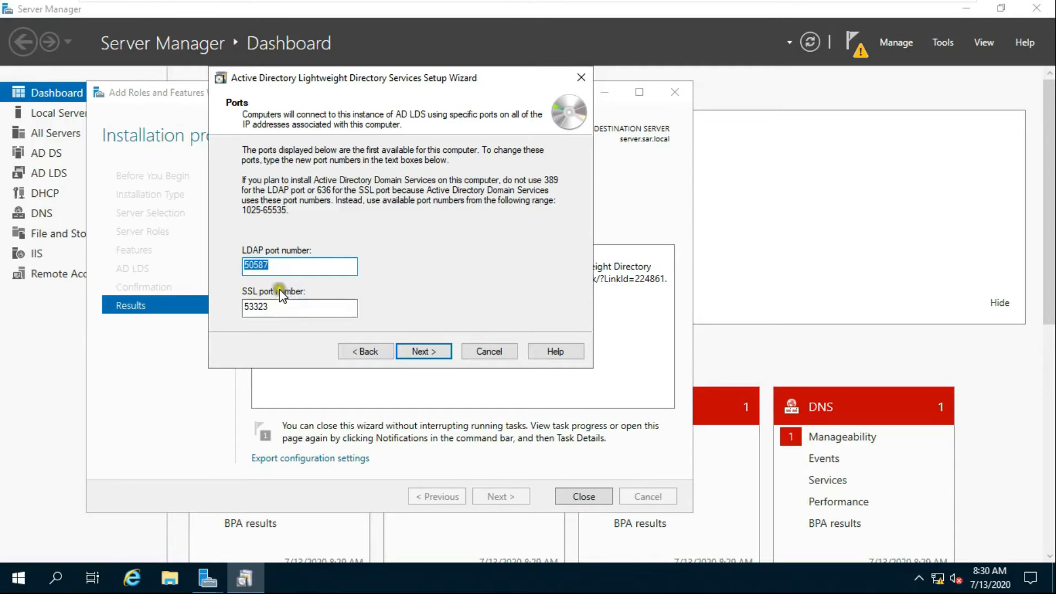
pyautogui.click(421, 353)
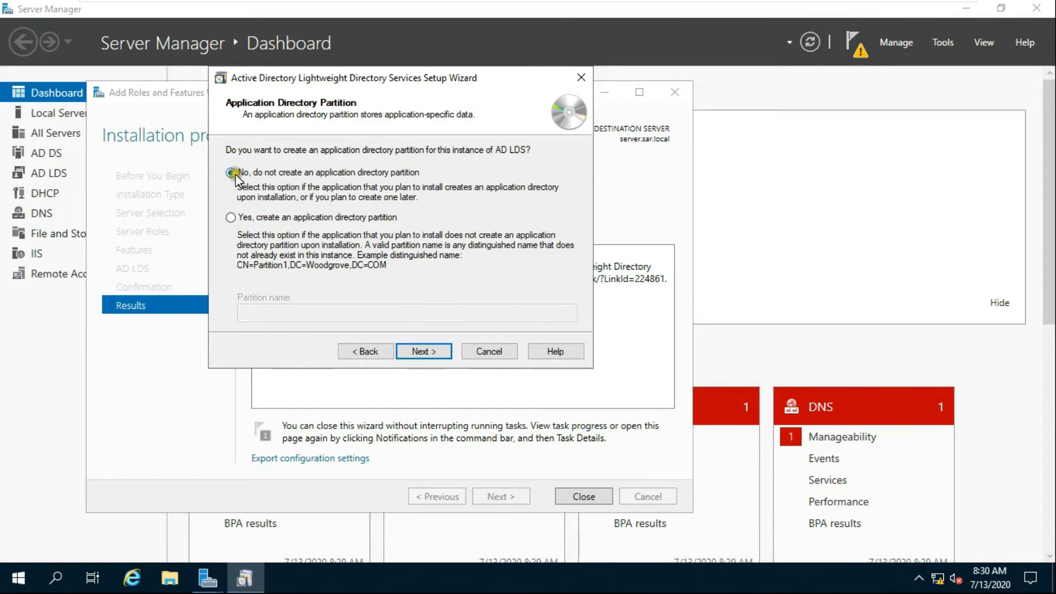
# Create an application directory partition named CN=Partition1,DC=Sar,Dc=Local for the instance
pyautogui.click(249, 219)
pyautogui.click(266, 313)
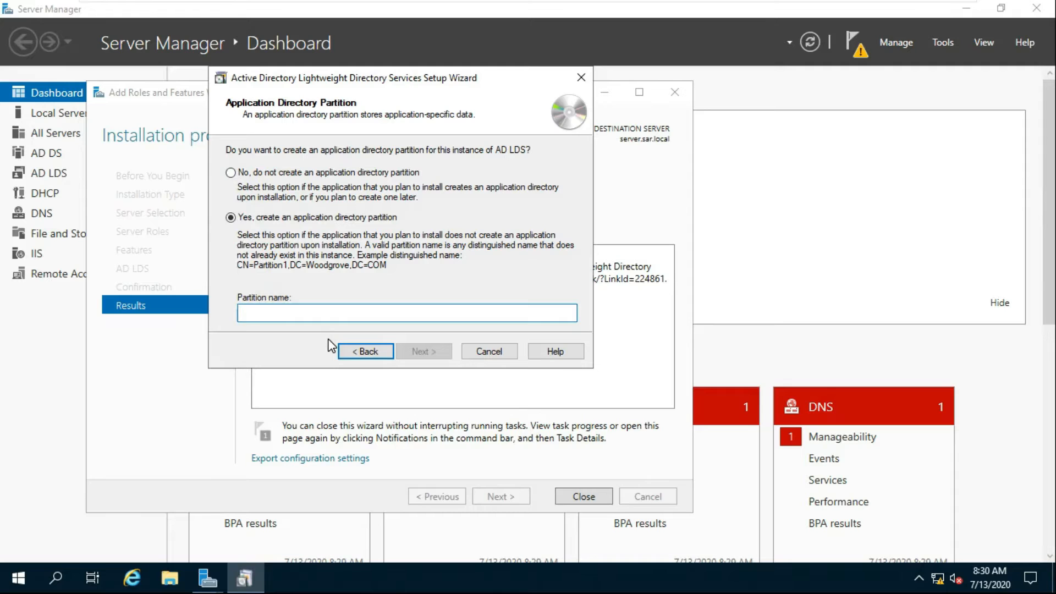
pyautogui.write('CN=')
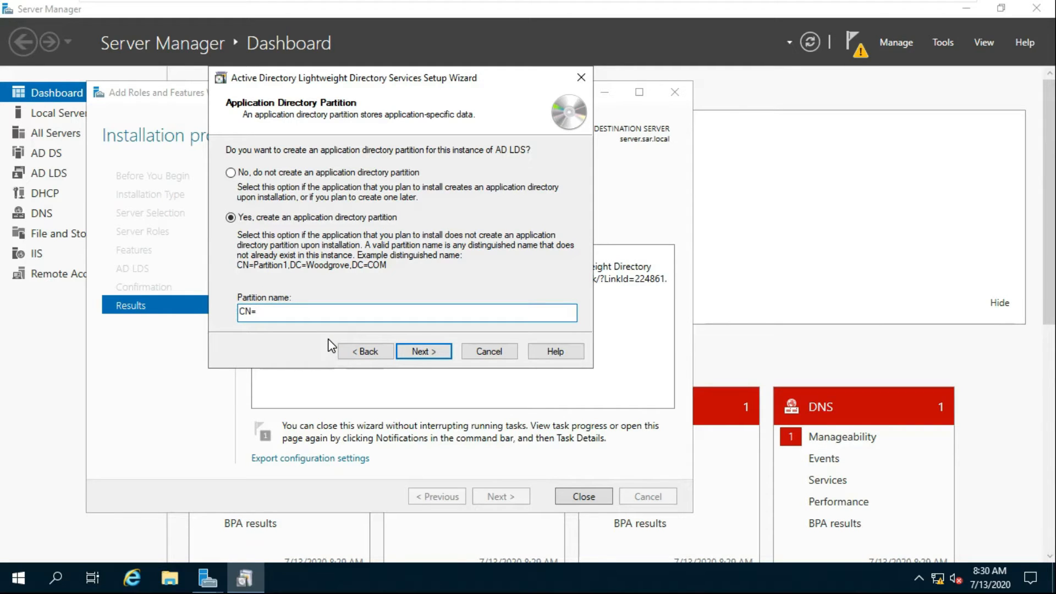
pyautogui.write('Partition1,DC=Sar')
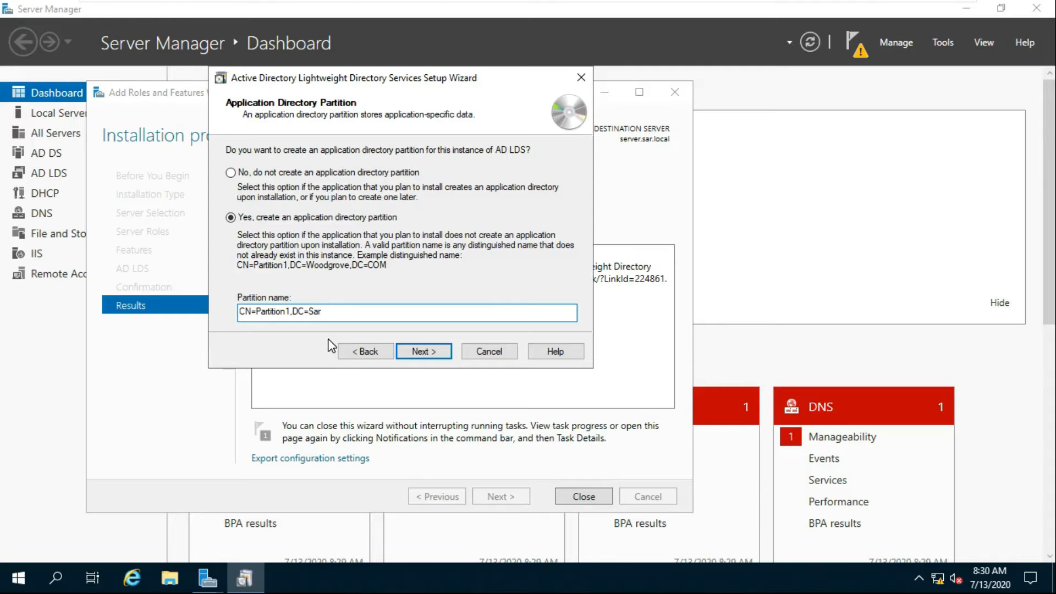
pyautogui.write(',Dc=Local')
pyautogui.click(424, 351)
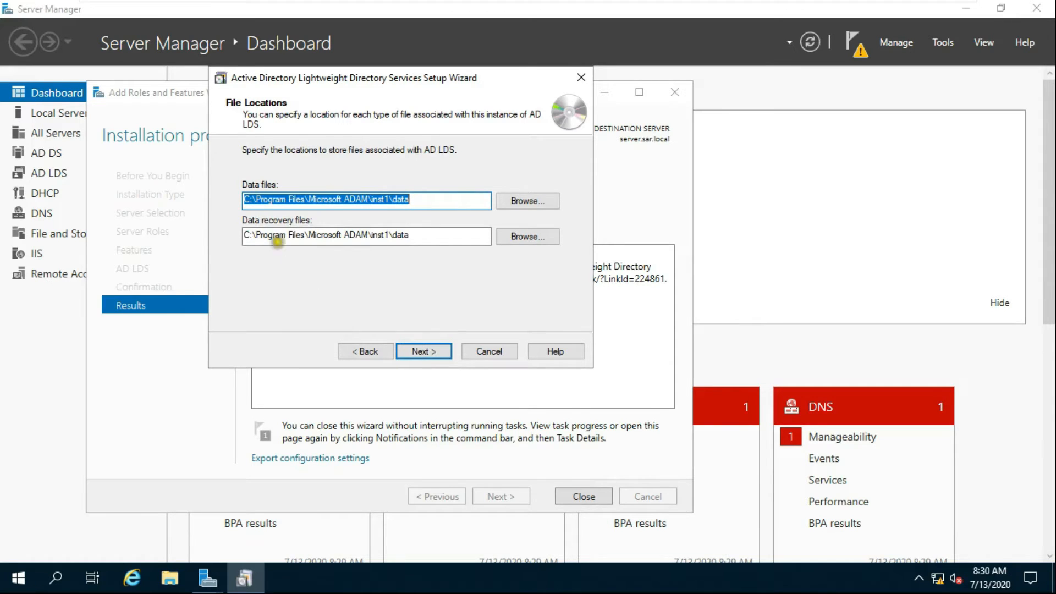
pyautogui.click(248, 186)
pyautogui.click(244, 199)
pyautogui.click(244, 199)
pyautogui.press('Right')
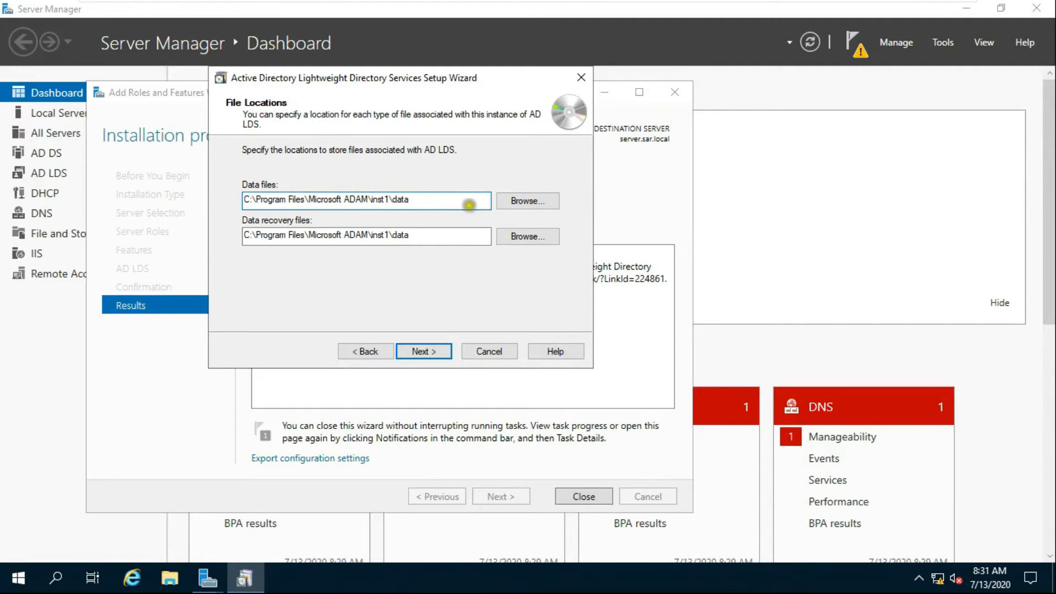
pyautogui.click(528, 199)
pyautogui.moveTo(634, 263); pyautogui.dragTo(636, 295)
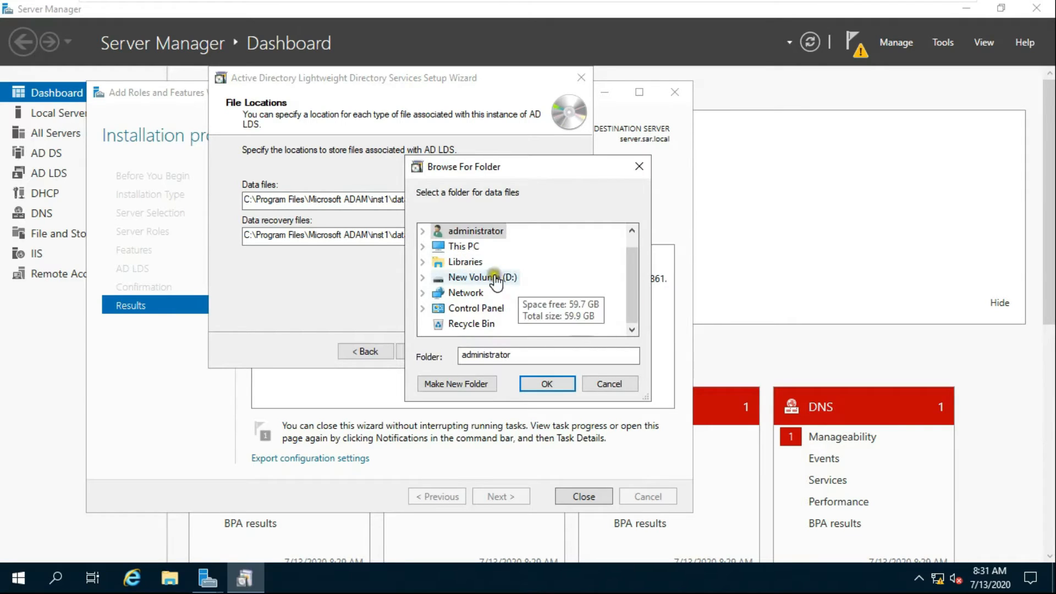
pyautogui.click(609, 383)
# Set both the data files and data recovery files locations to D:\Program Files\Microsoft ADAM\inst1\data
pyautogui.click(246, 199)
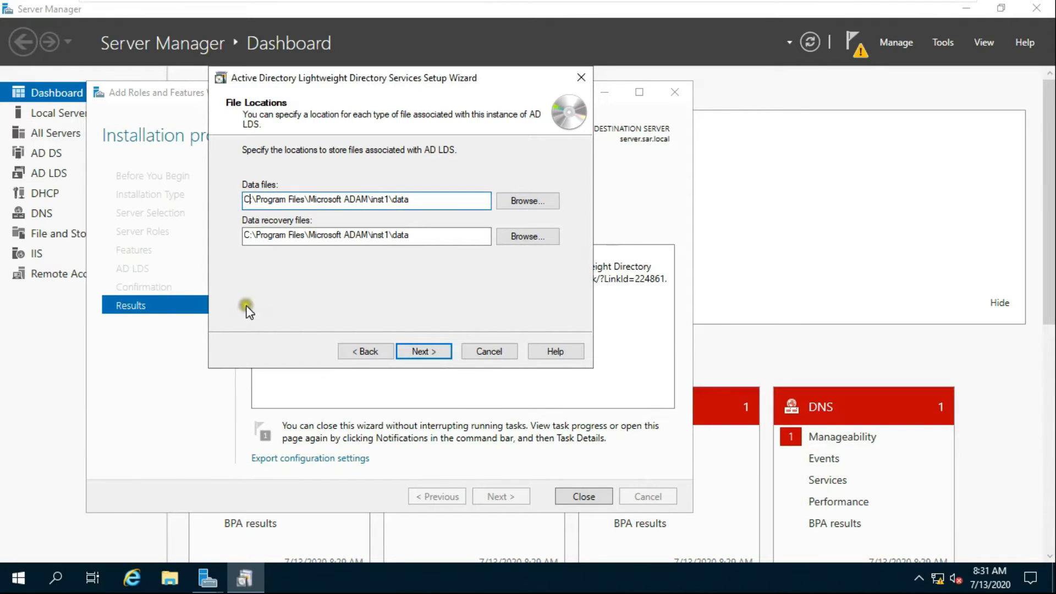
pyautogui.press('BackSpace')
pyautogui.press('BackSpace')
pyautogui.write('D:')
pyautogui.click(246, 235)
pyautogui.press('BackSpace')
pyautogui.press('BackSpace')
pyautogui.write('D')
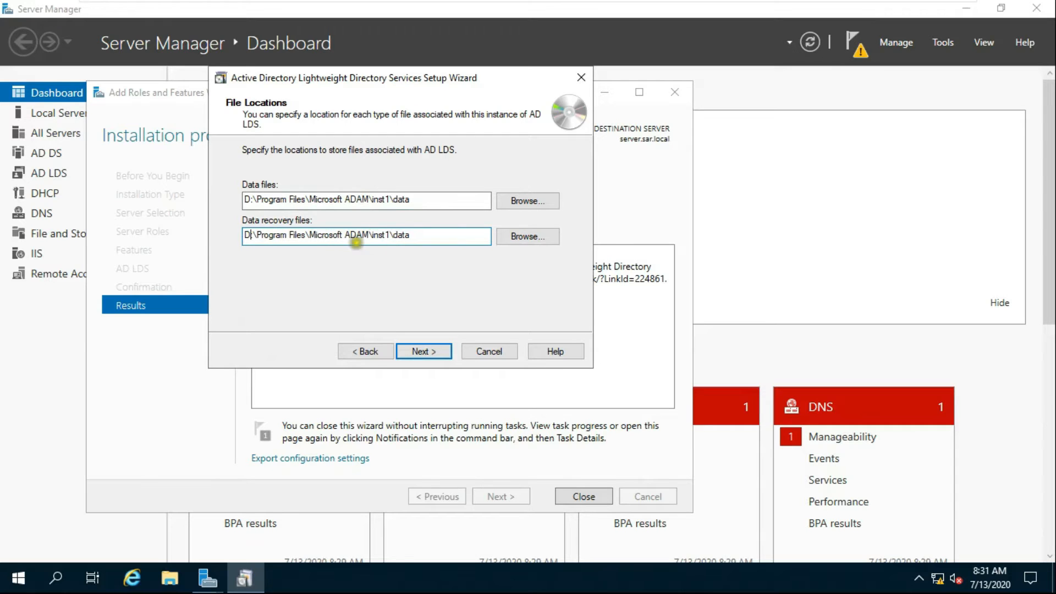
pyautogui.click(426, 355)
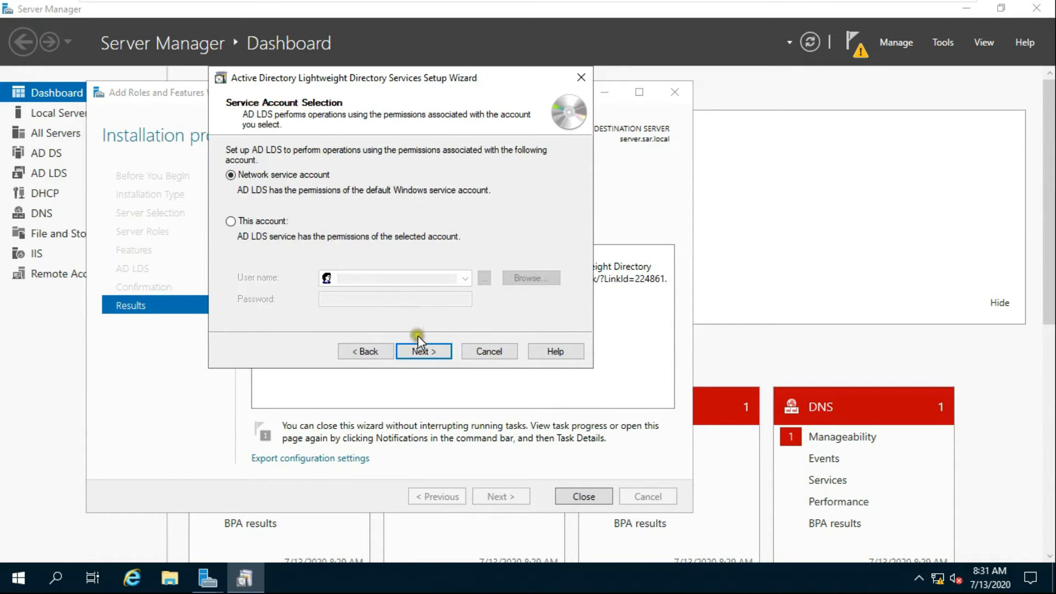
# Run AD LDS under the network service account and give administrative permissions to the currently logged-on user
pyautogui.click(424, 354)
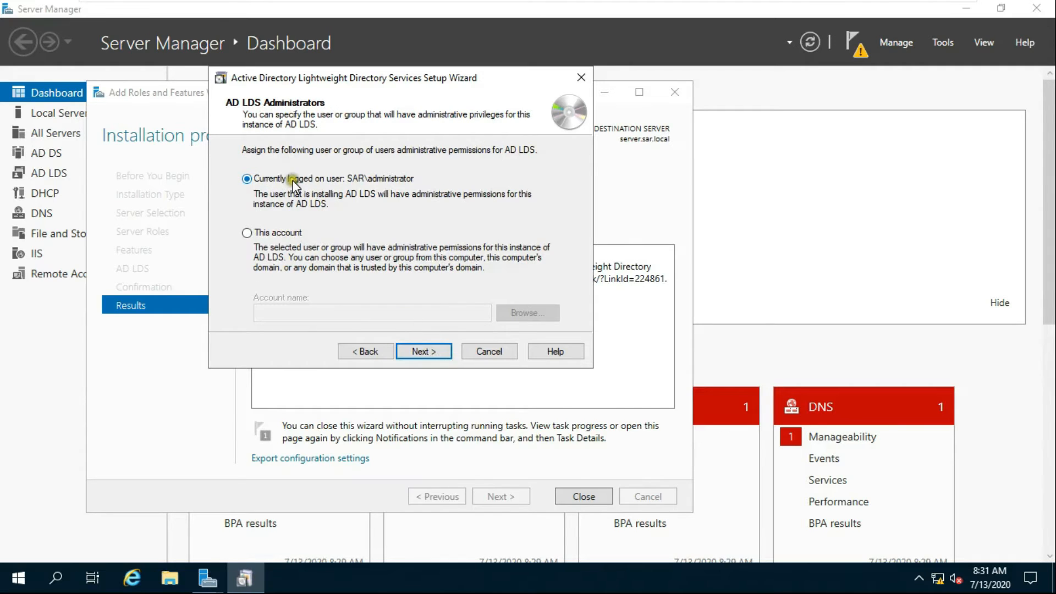
pyautogui.click(414, 350)
# Select all the listed LDIF files for import, from MS-AdamSyncMetadata.LDF through MS-UserProxyFull.LDF
pyautogui.click(262, 208)
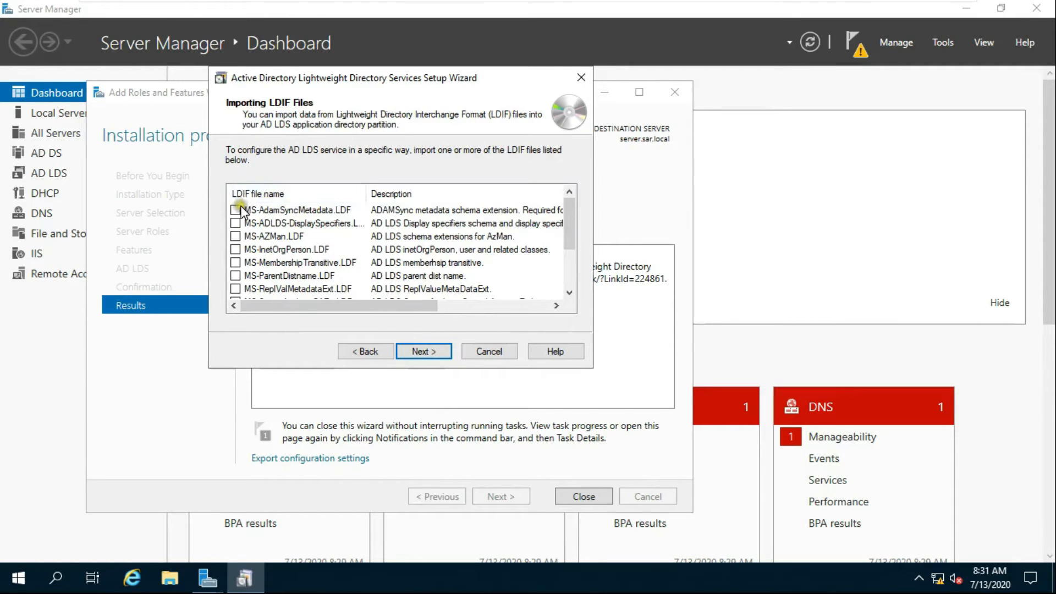
pyautogui.click(235, 210)
pyautogui.click(235, 263)
pyautogui.click(234, 289)
pyautogui.moveTo(566, 235); pyautogui.dragTo(574, 280)
pyautogui.click(235, 236)
pyautogui.click(235, 249)
pyautogui.click(234, 263)
pyautogui.click(235, 276)
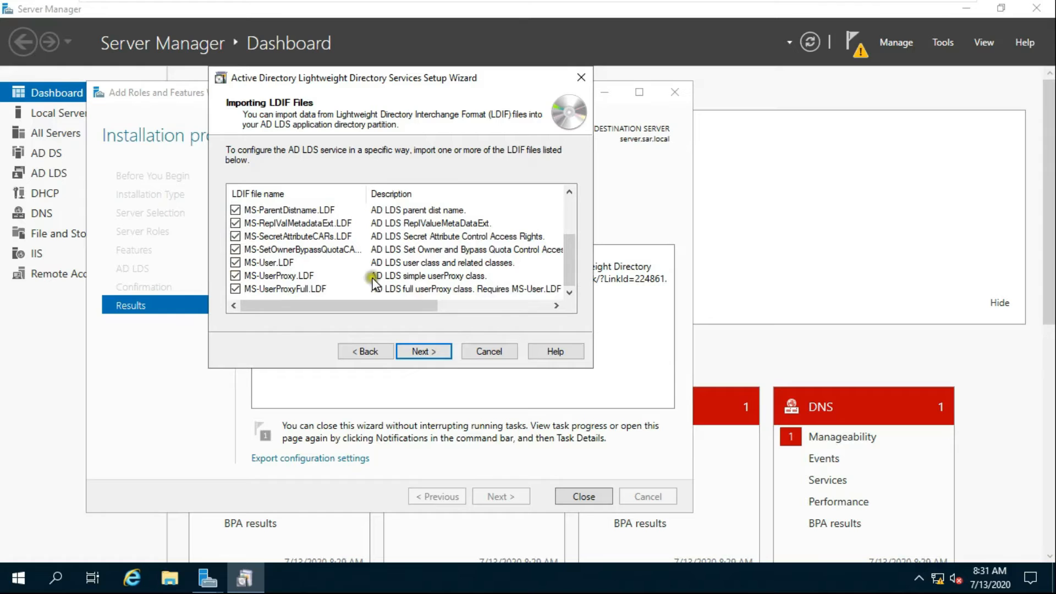
pyautogui.click(428, 351)
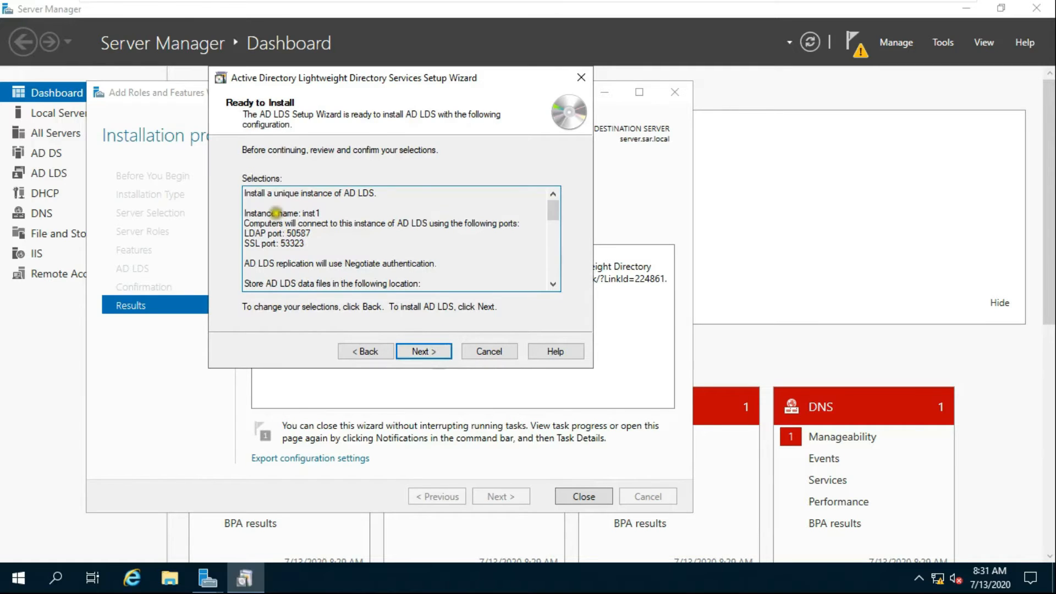
# Review the selections for the inst1 instance, install it and finish the AD LDS setup wizard
pyautogui.moveTo(552, 215); pyautogui.dragTo(582, 196)
pyautogui.click(422, 350)
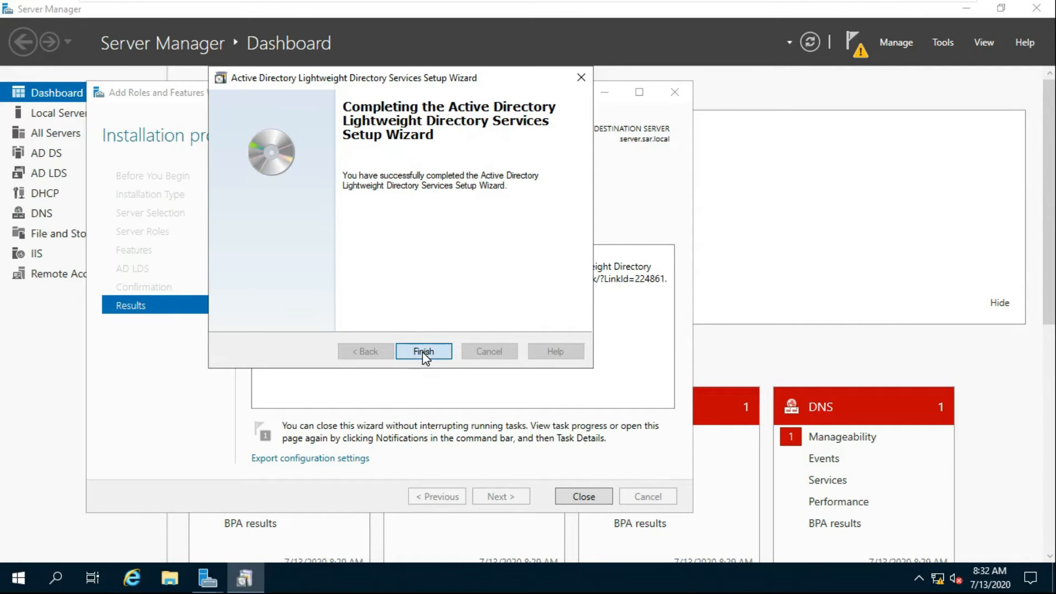
pyautogui.click(422, 352)
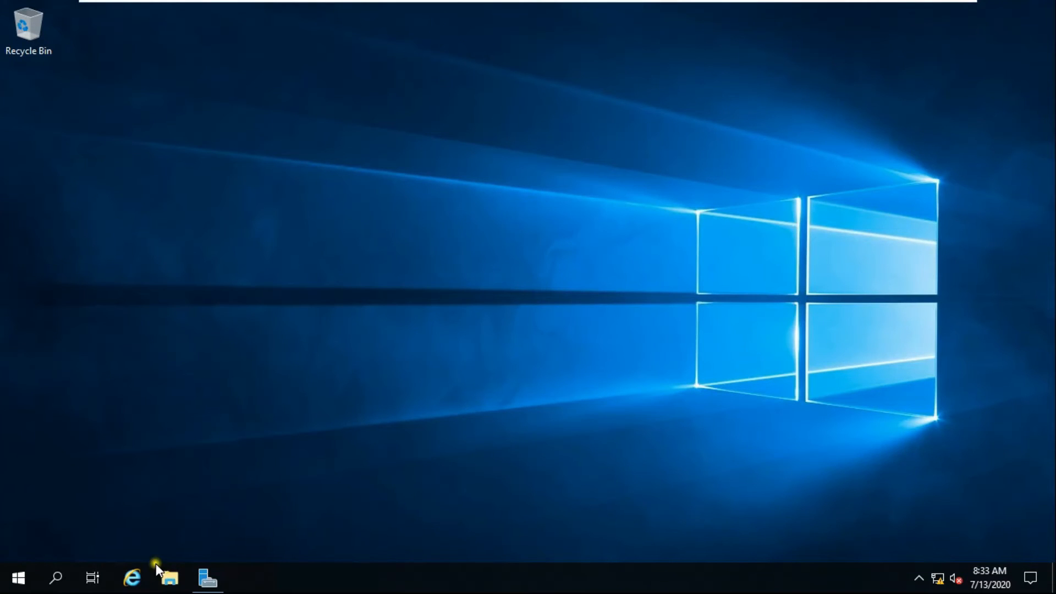
# Start adding roles and features with a role-based installation on server2.sar.local from the server pool
pyautogui.click(208, 577)
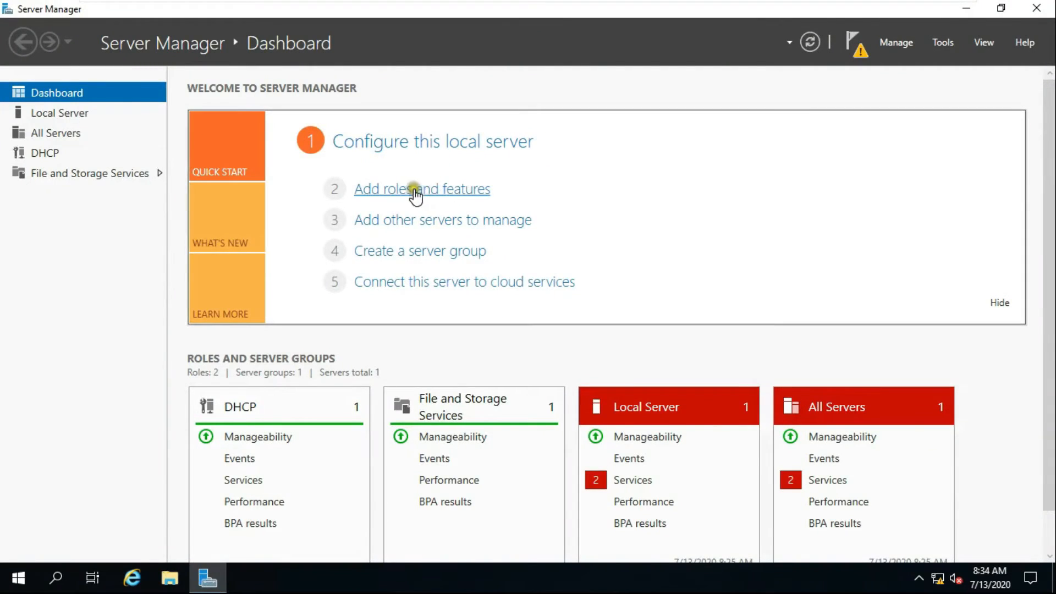
pyautogui.click(438, 189)
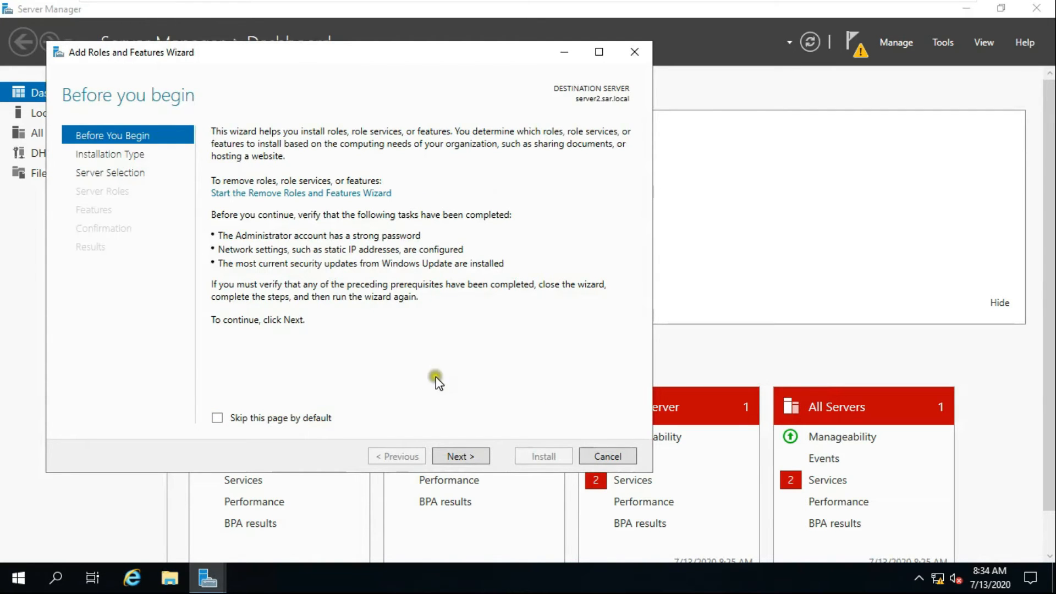
pyautogui.click(455, 456)
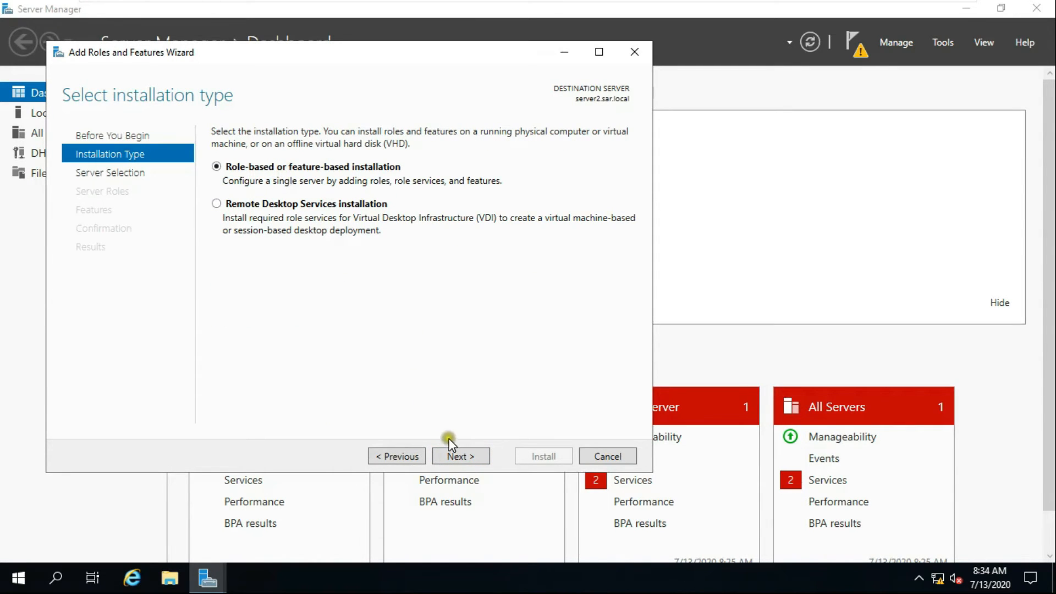
pyautogui.click(454, 453)
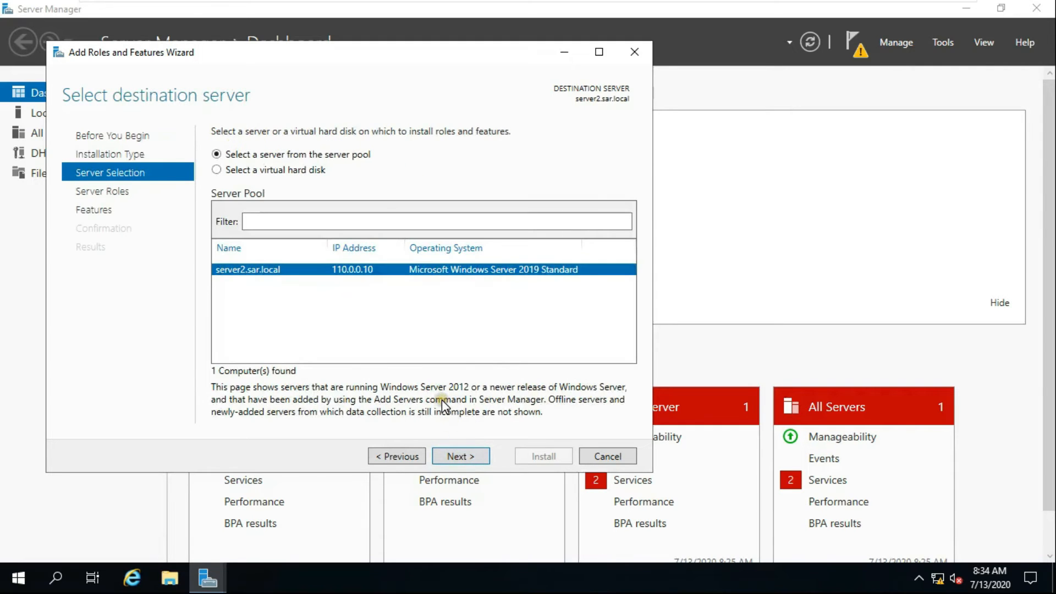
pyautogui.click(460, 456)
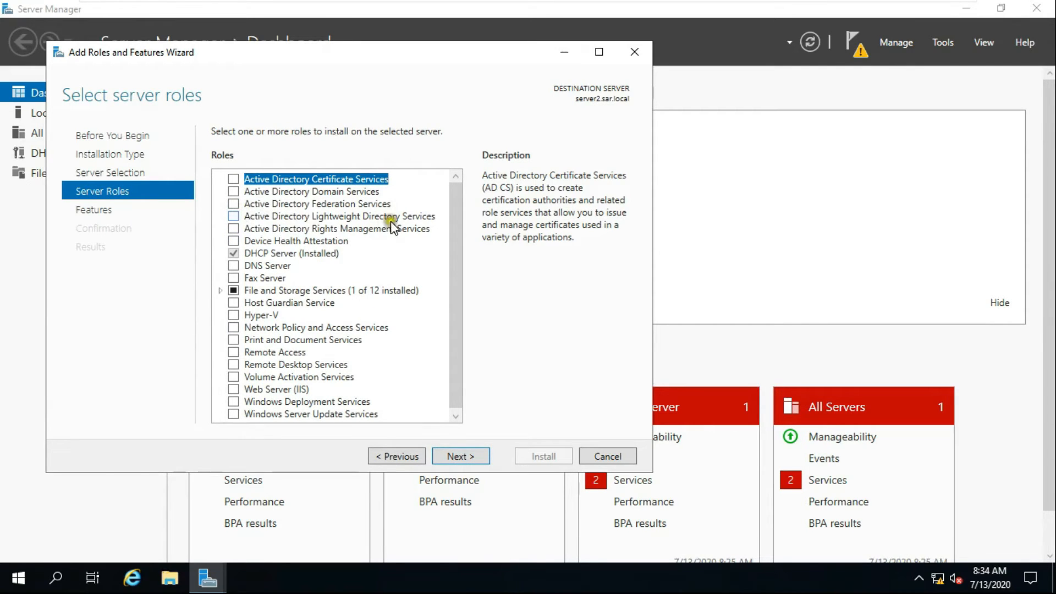
# Select the Active Directory Lightweight Directory Services role with its required management features, adding no other features
pyautogui.click(234, 216)
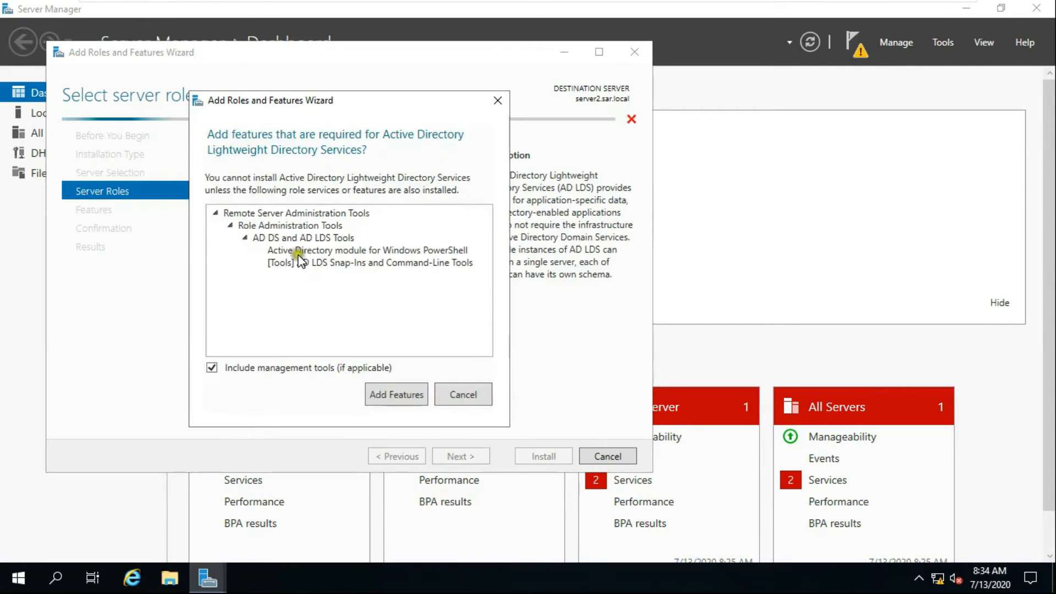
pyautogui.click(394, 398)
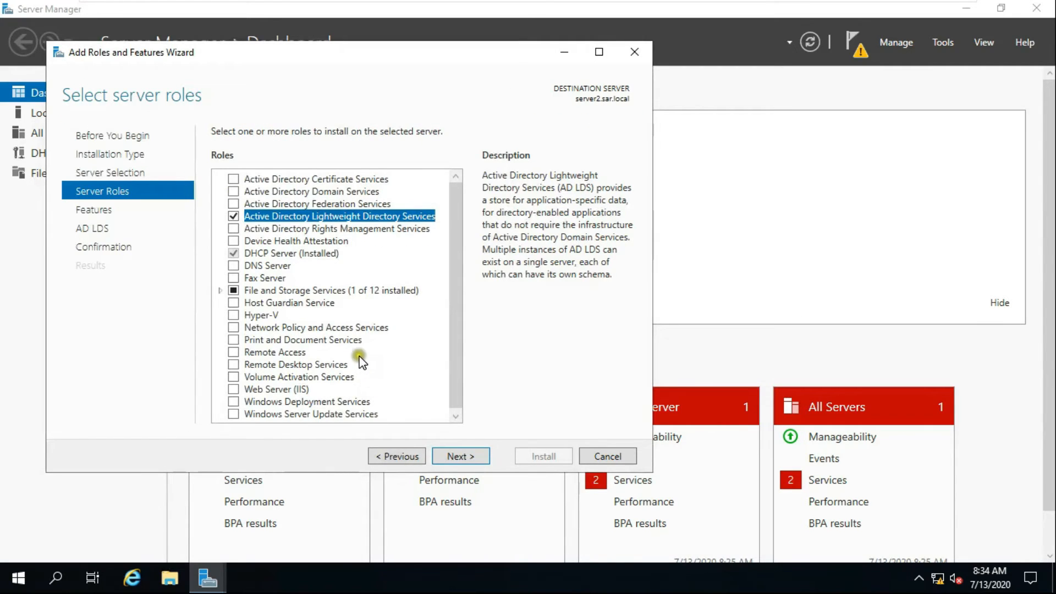
pyautogui.click(447, 456)
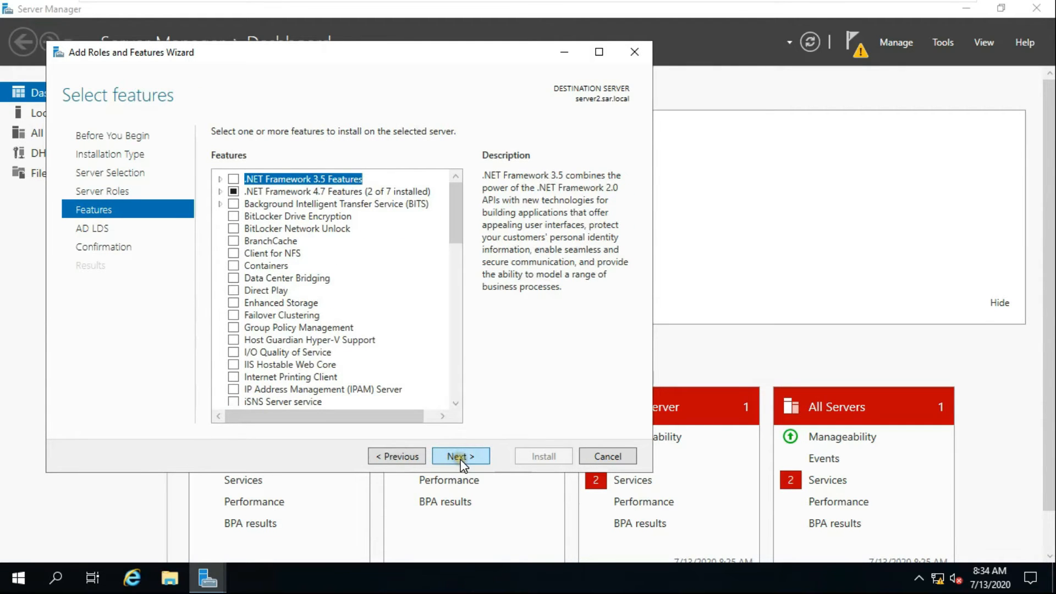
pyautogui.click(460, 459)
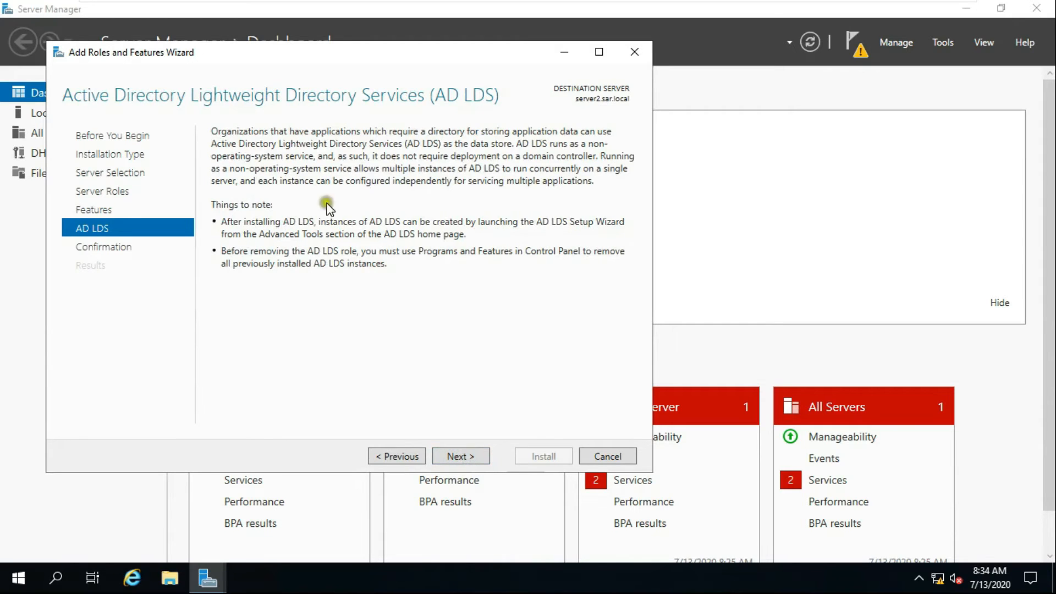
# Allow the destination server to restart automatically if required and install the AD LDS role
pyautogui.click(449, 455)
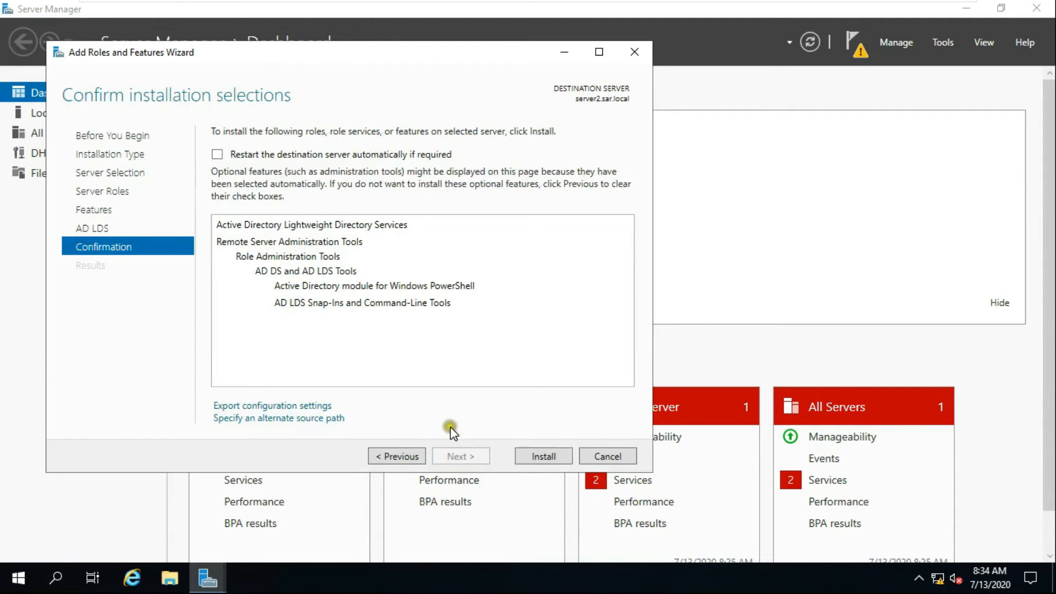
pyautogui.click(235, 155)
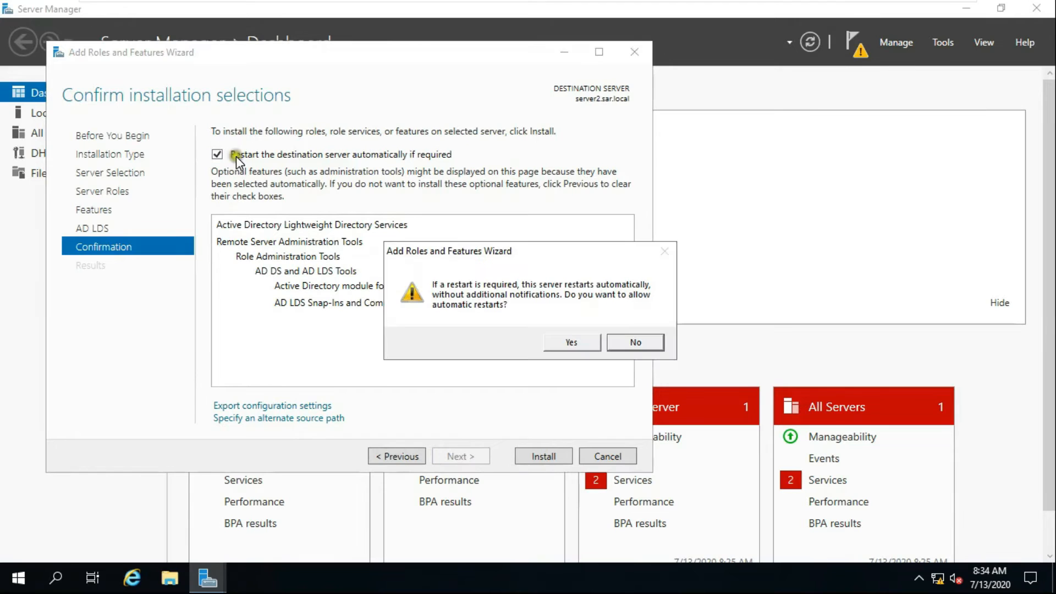
pyautogui.click(547, 343)
pyautogui.click(553, 344)
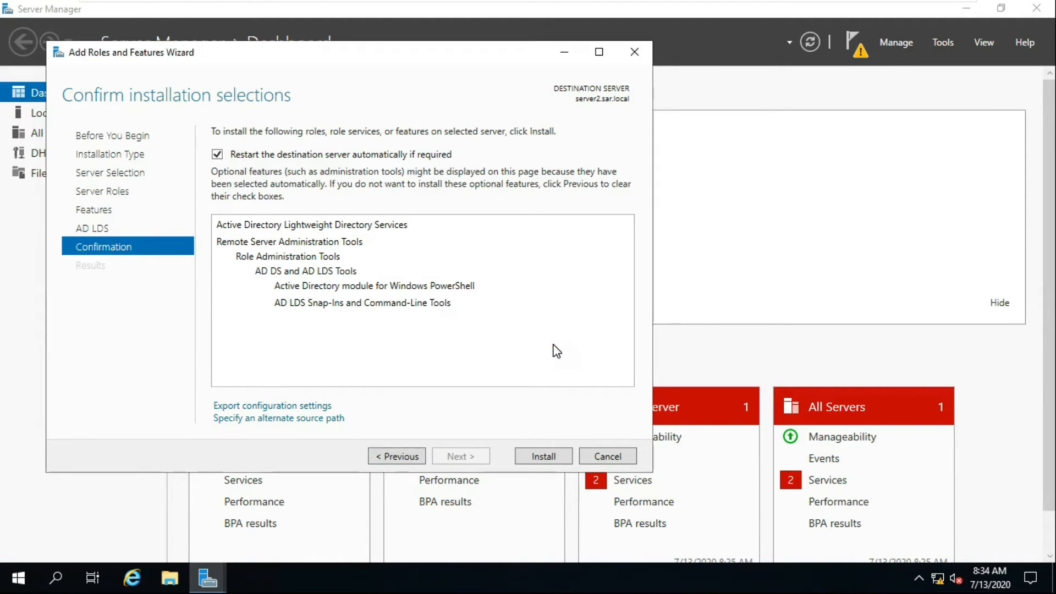
pyautogui.click(554, 454)
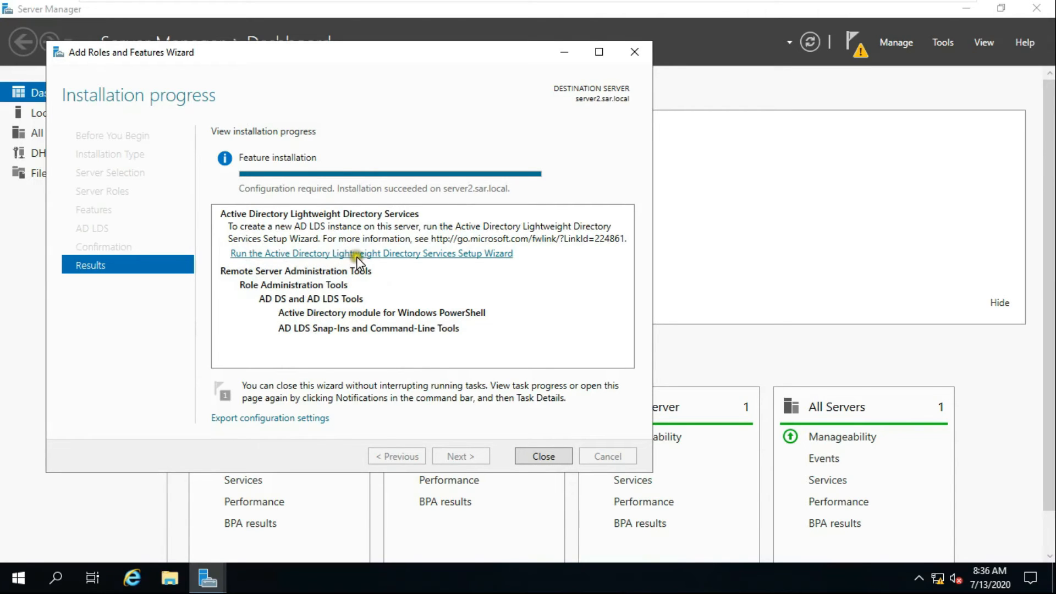
# Run the AD LDS Setup Wizard and choose to install a replica of an existing instance
pyautogui.click(479, 254)
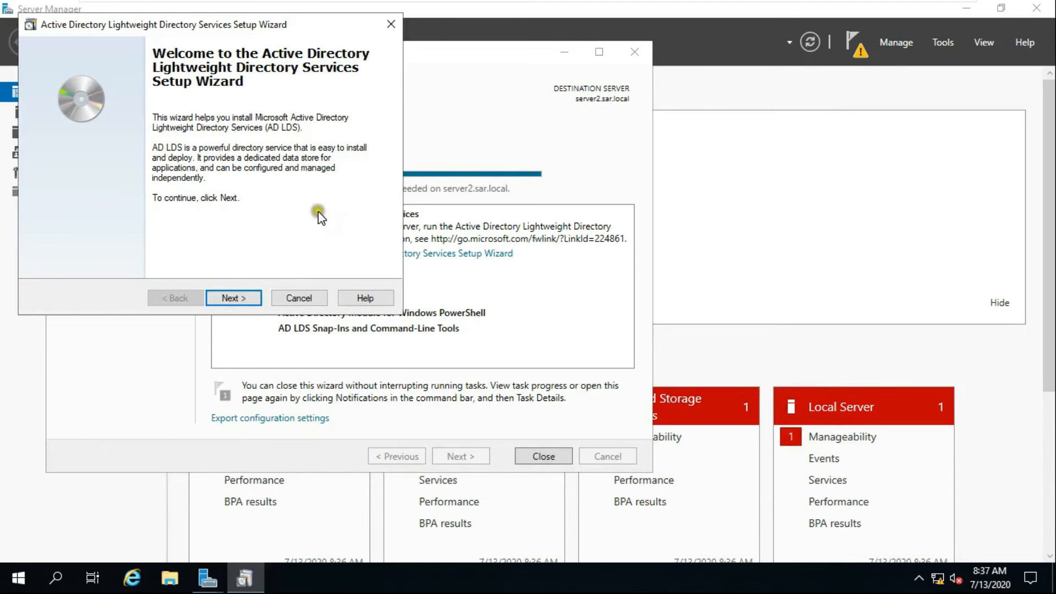
pyautogui.click(252, 299)
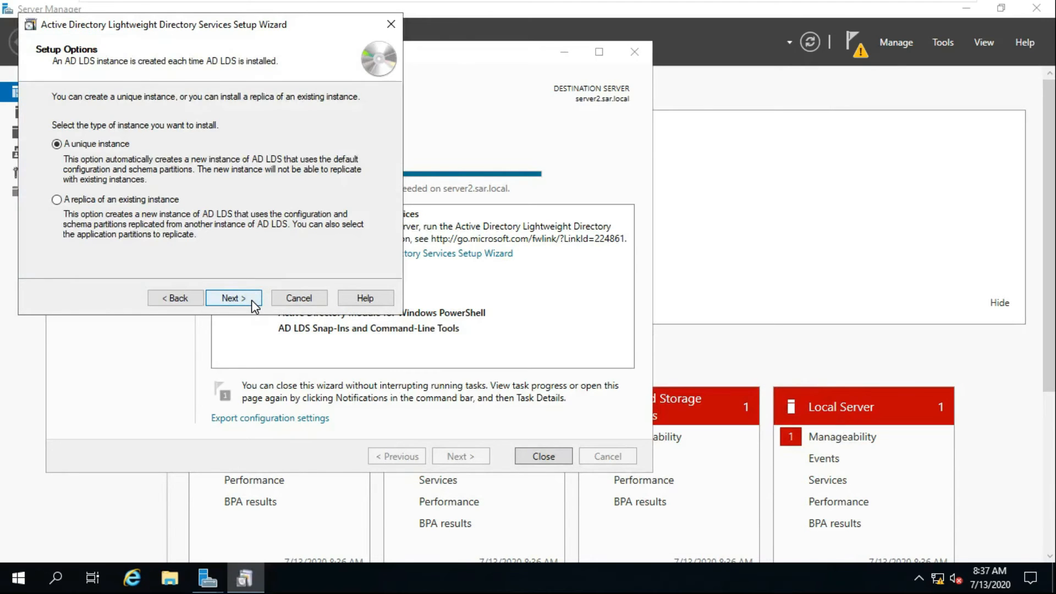
pyautogui.click(57, 199)
pyautogui.click(139, 200)
pyautogui.click(240, 299)
# Name the replica instance inst1, keeping the default description
pyautogui.click(110, 152)
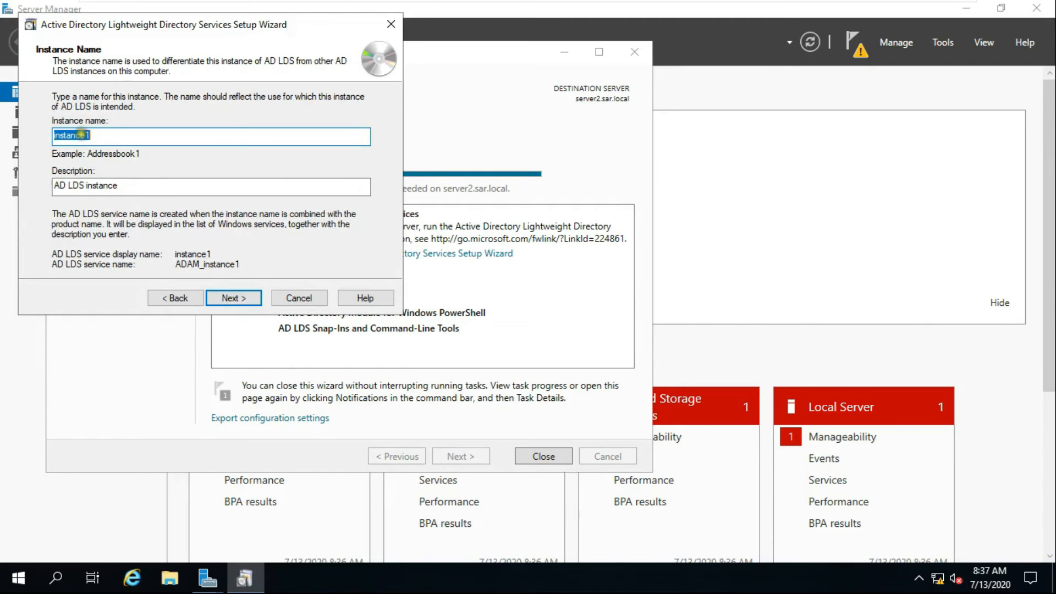
pyautogui.moveTo(104, 135); pyautogui.dragTo(41, 136)
pyautogui.write('inst1')
pyautogui.click(39, 141)
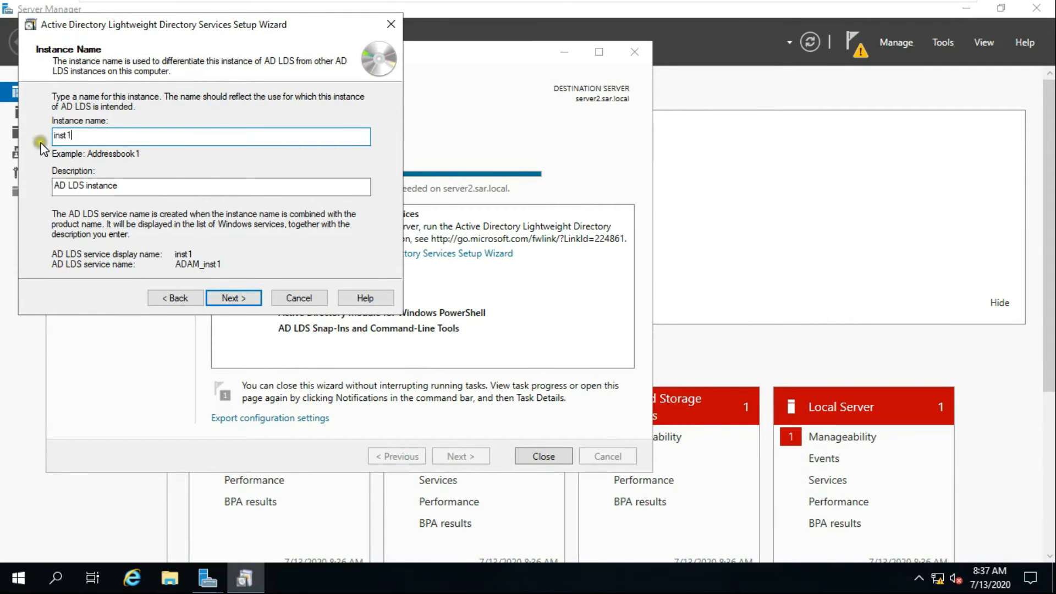
pyautogui.click(238, 300)
# Set the instance's LDAP port number to 50587 and its SSL port number to 53323
pyautogui.click(177, 278)
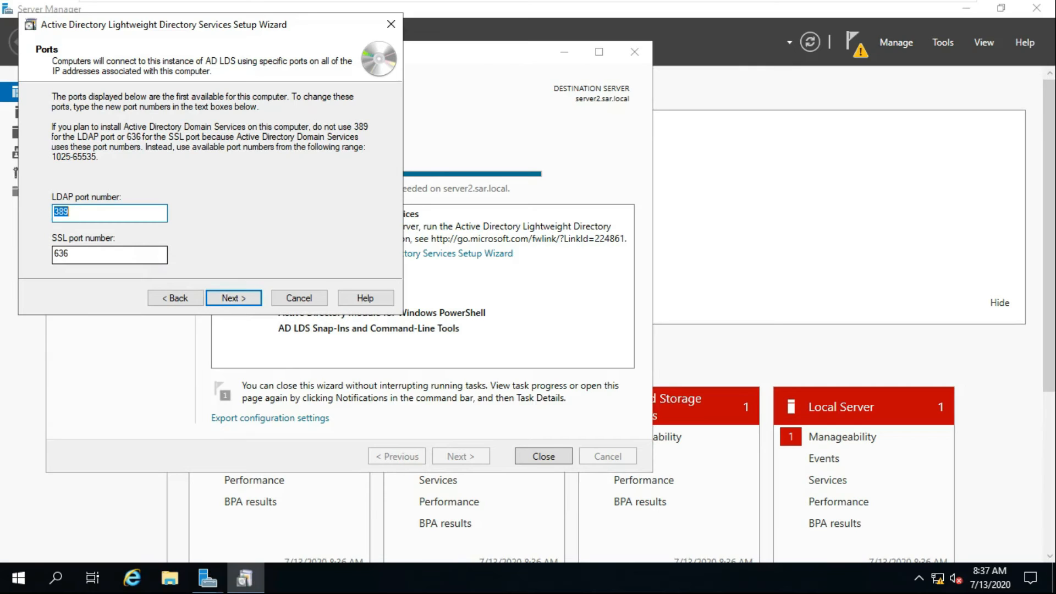
pyautogui.write('50587')
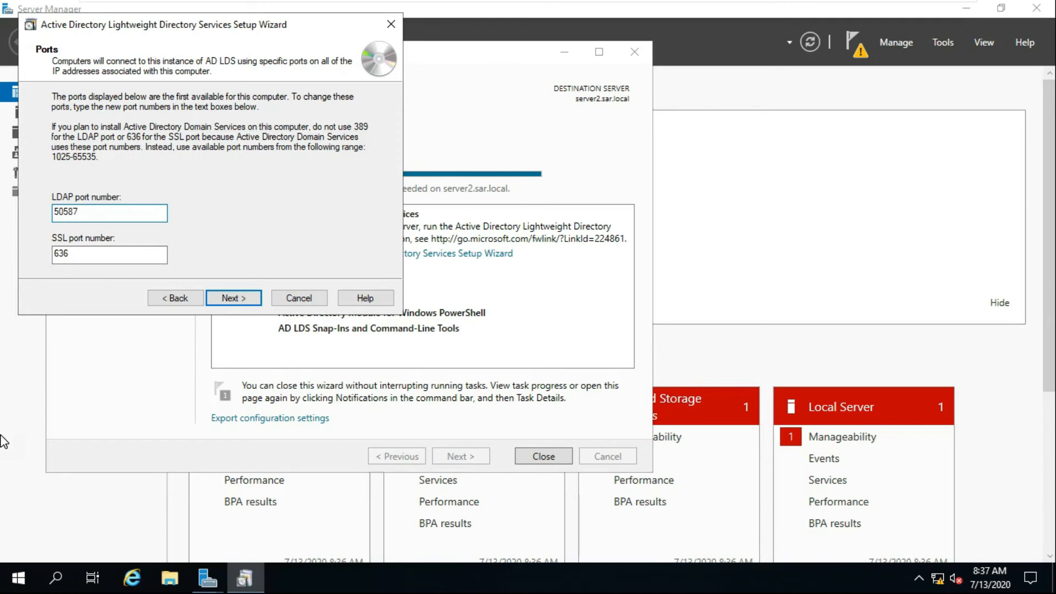
pyautogui.click(69, 257)
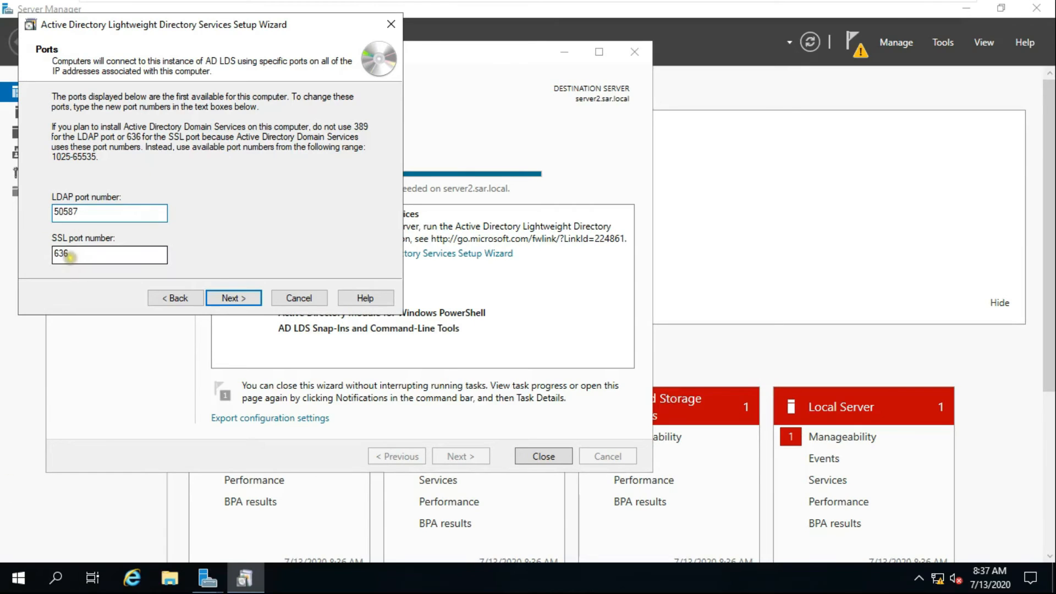
pyautogui.doubleClick(69, 256)
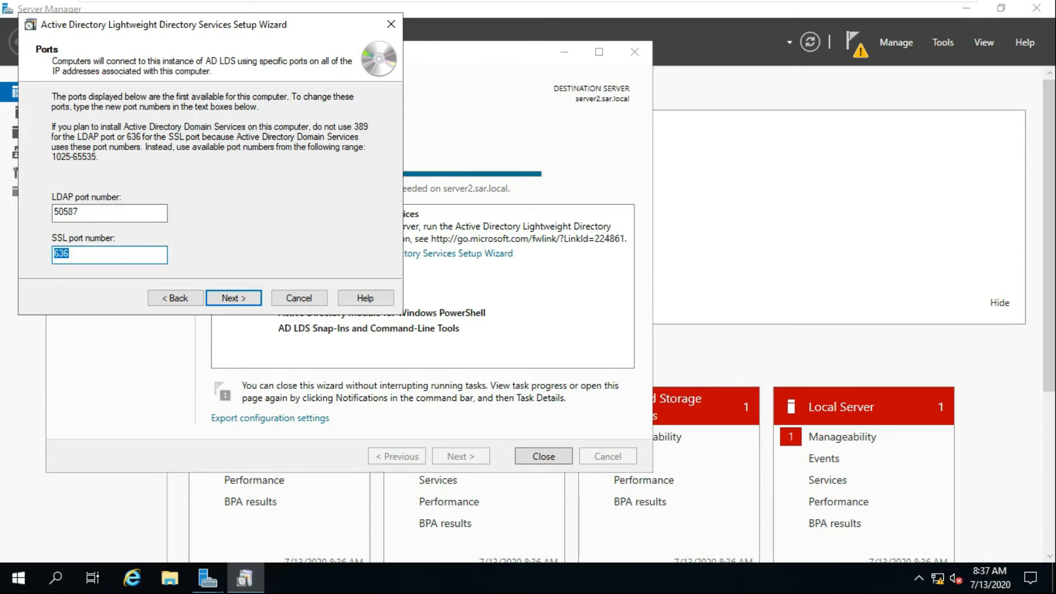
pyautogui.write('53323')
pyautogui.click(228, 296)
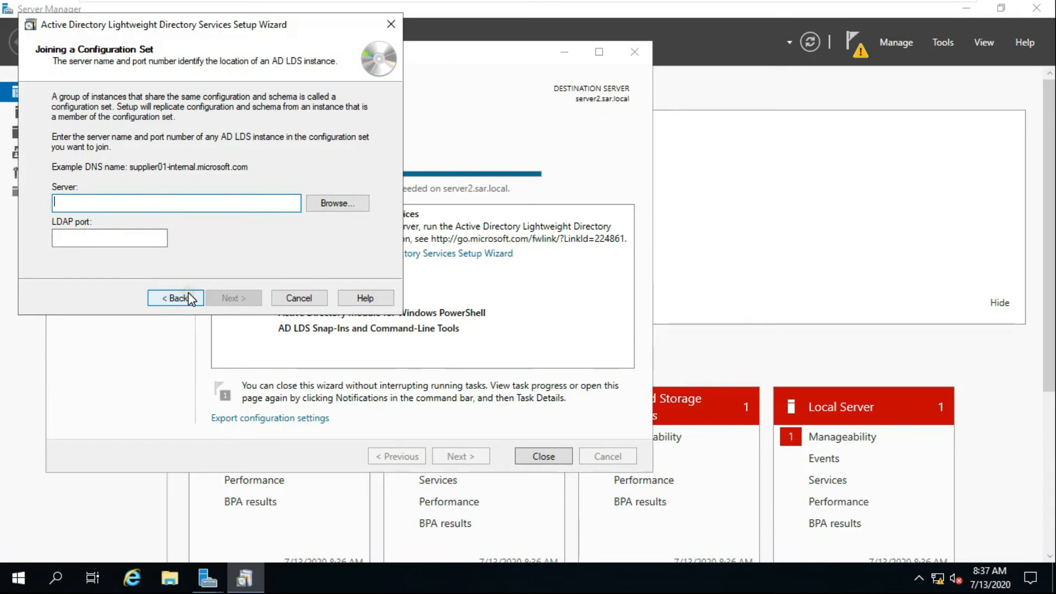
# Join the configuration set hosted on the domain controller SERVER, using LDAP port 50587
pyautogui.click(332, 201)
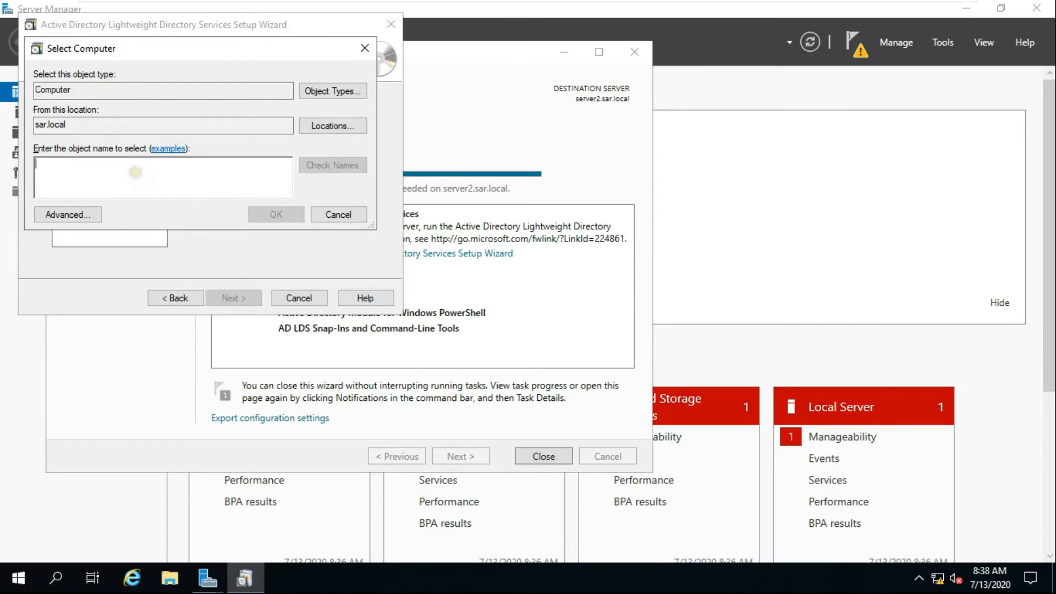
pyautogui.write('server')
pyautogui.click(324, 166)
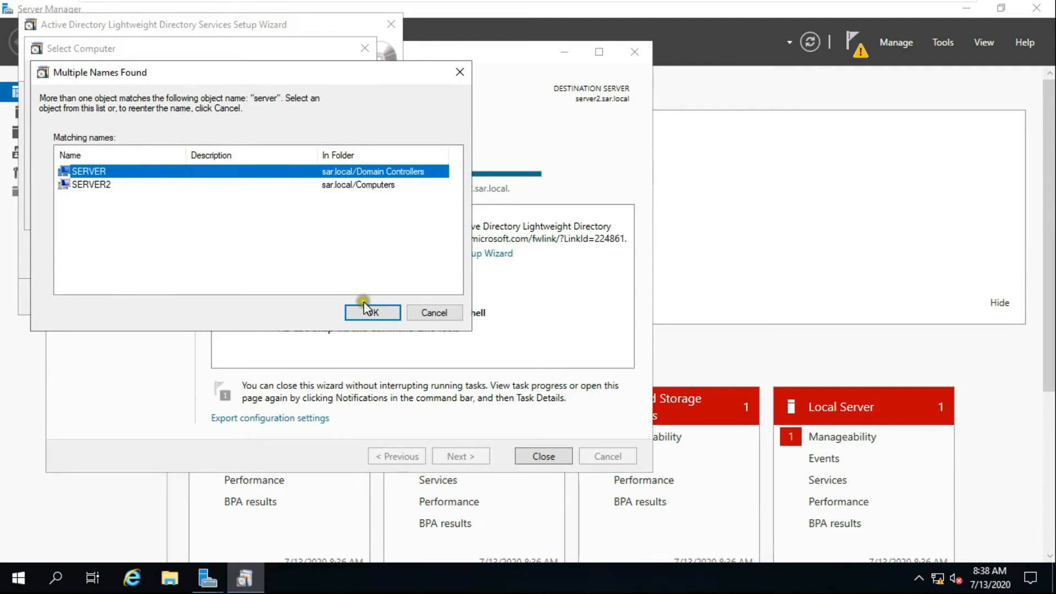
pyautogui.click(371, 311)
pyautogui.click(270, 217)
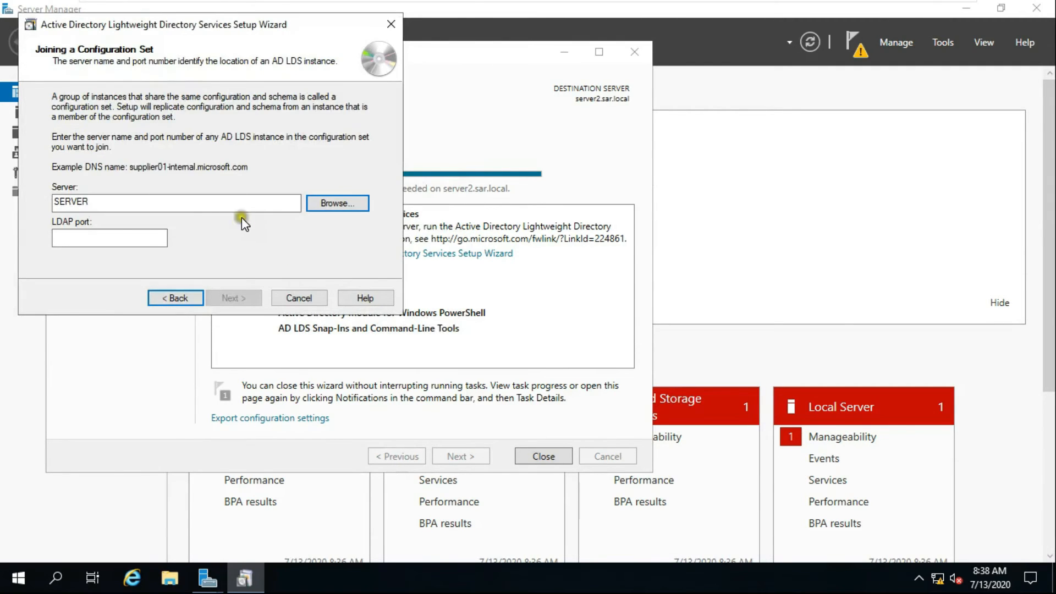
pyautogui.click(114, 237)
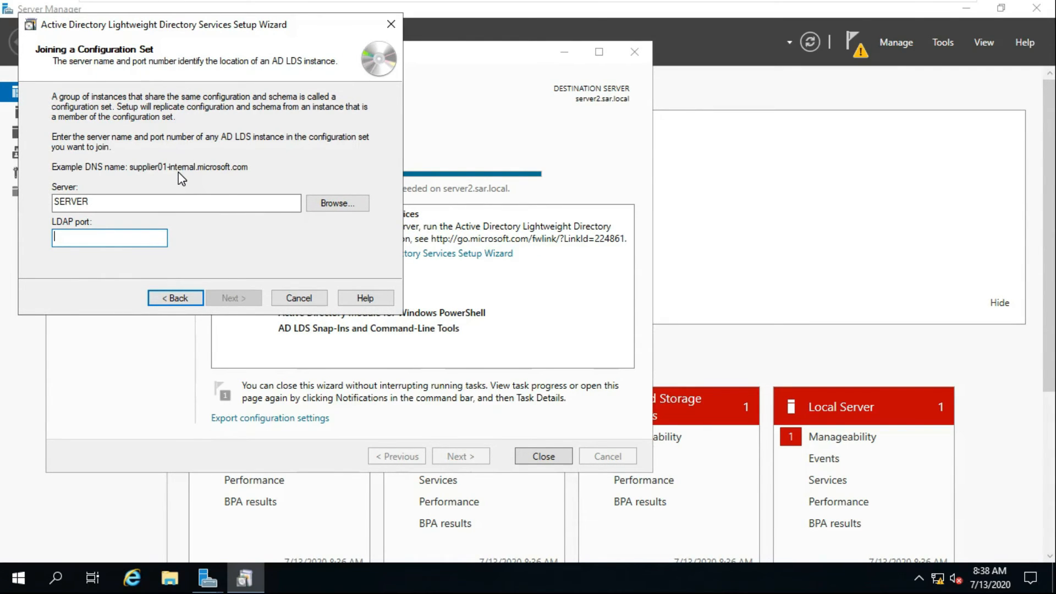
pyautogui.write('50587')
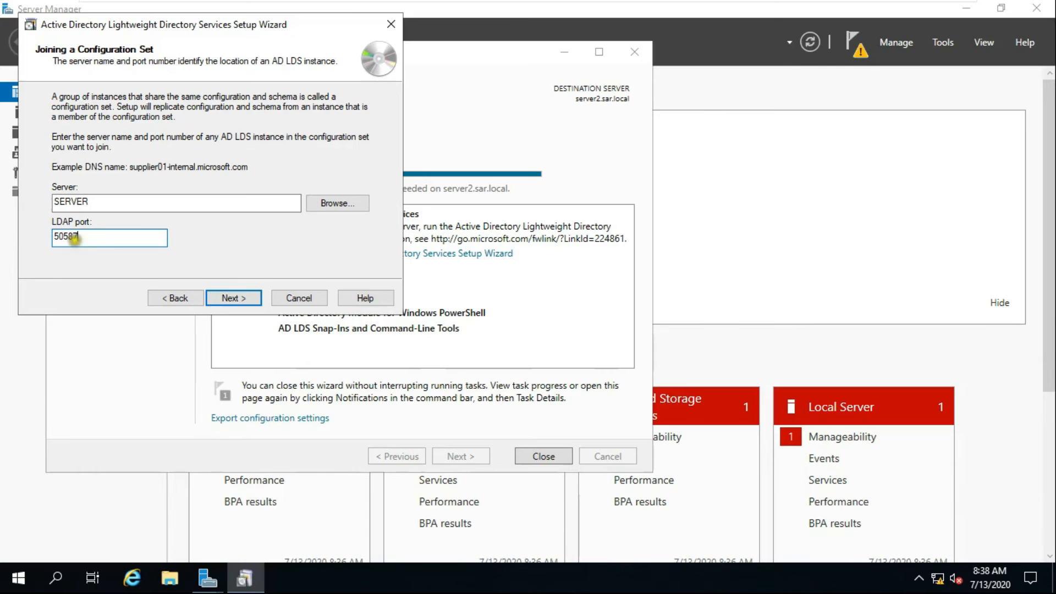
pyautogui.click(229, 297)
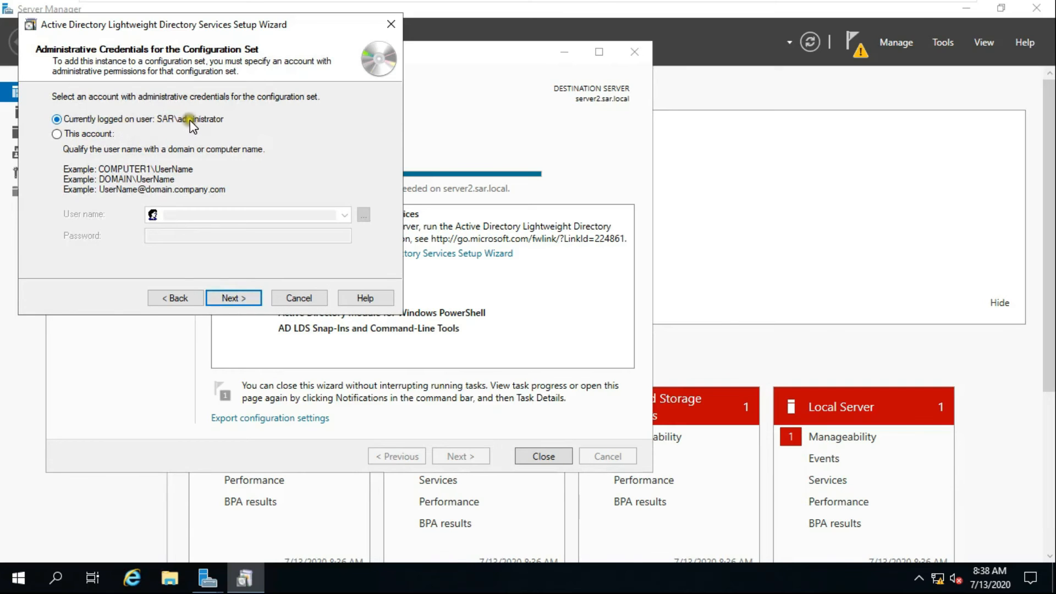
# Use the currently logged-on user's credentials for the configuration set and copy the partition CN=partition1,DC=Sar,DC=Local
pyautogui.click(233, 302)
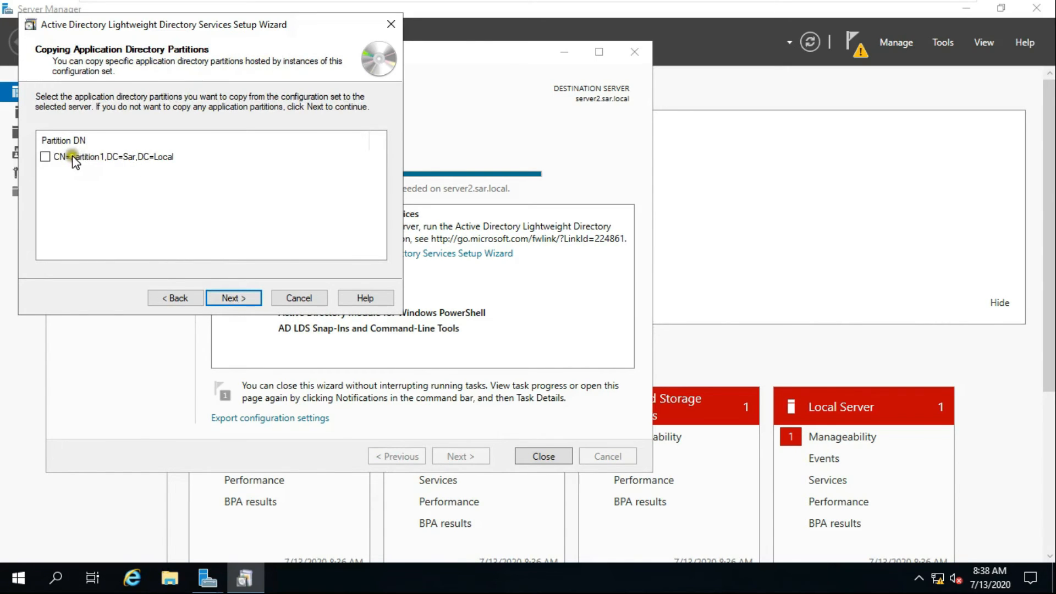
pyautogui.click(46, 157)
pyautogui.click(163, 160)
pyautogui.click(156, 162)
pyautogui.click(232, 299)
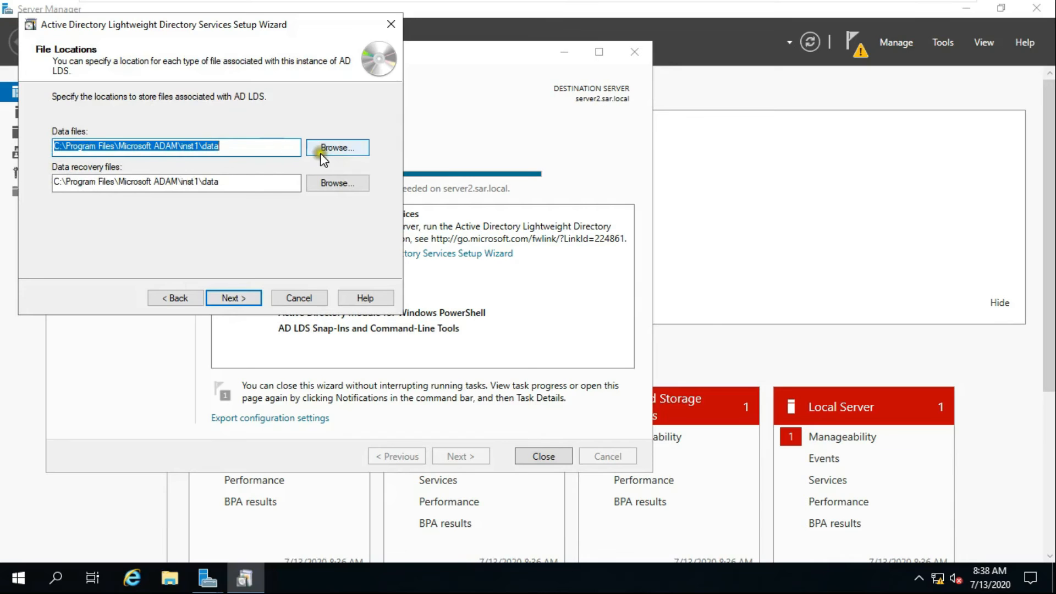
# Keep C:\Program Files\Microsoft ADAM\inst1\data as the location for both the data files and data recovery files
pyautogui.click(352, 150)
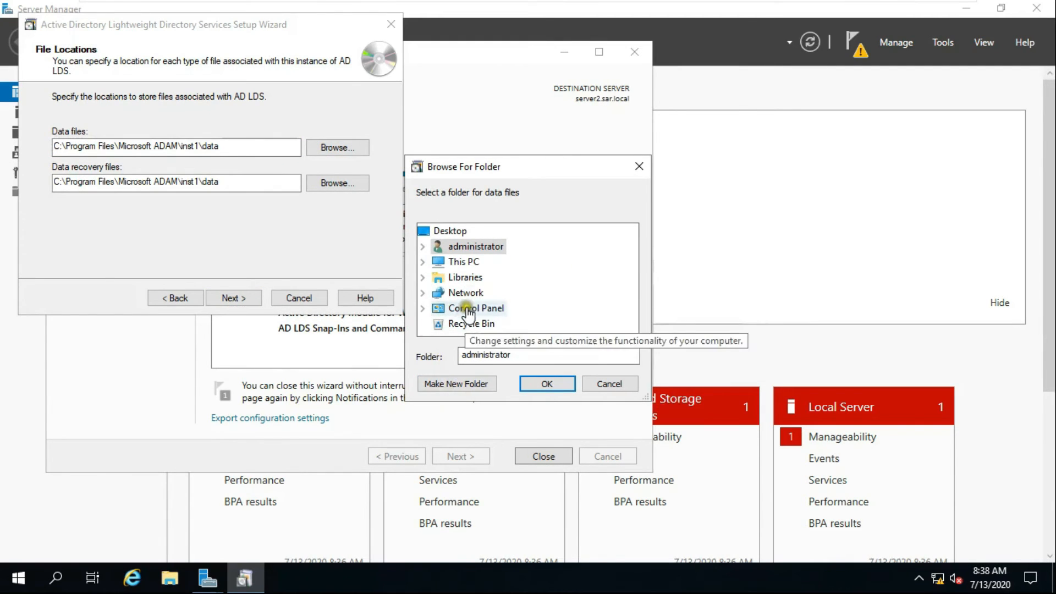
pyautogui.click(609, 384)
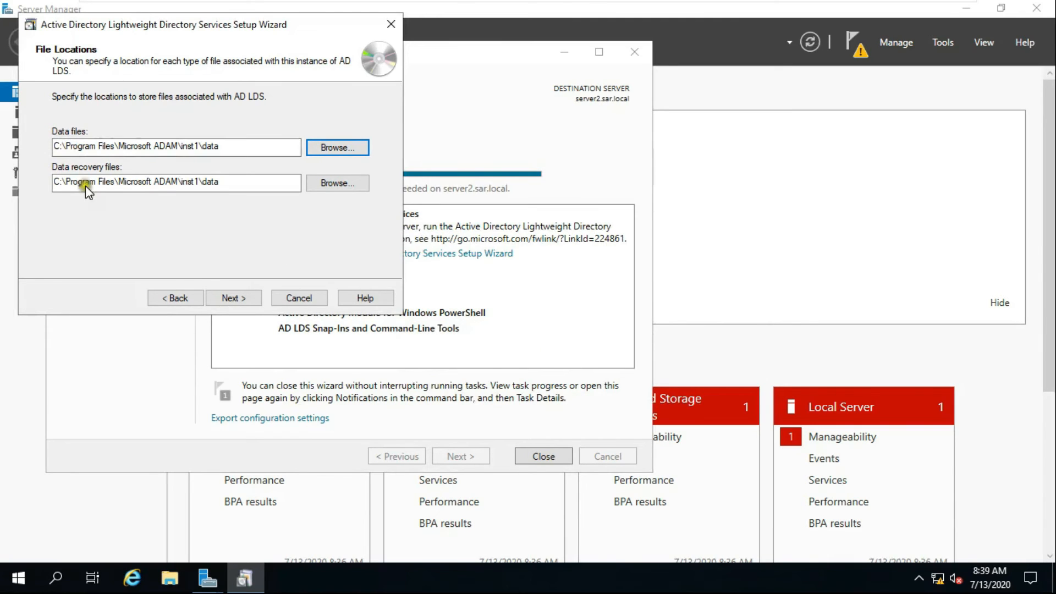
pyautogui.click(230, 298)
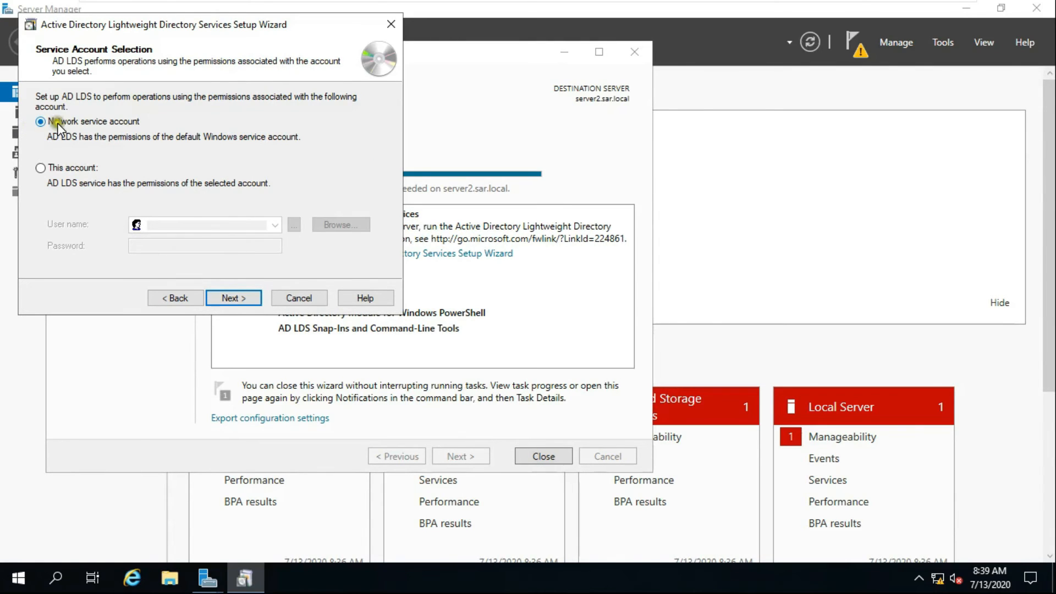
# Run the replica under the network service account and give administrative permissions to the currently logged-on user
pyautogui.click(220, 294)
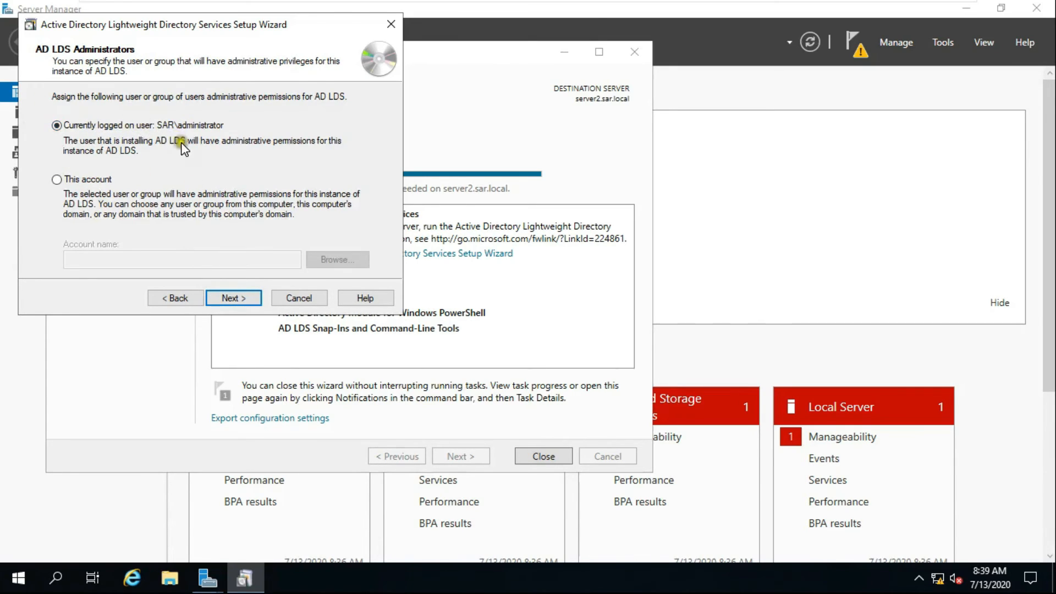
pyautogui.click(229, 298)
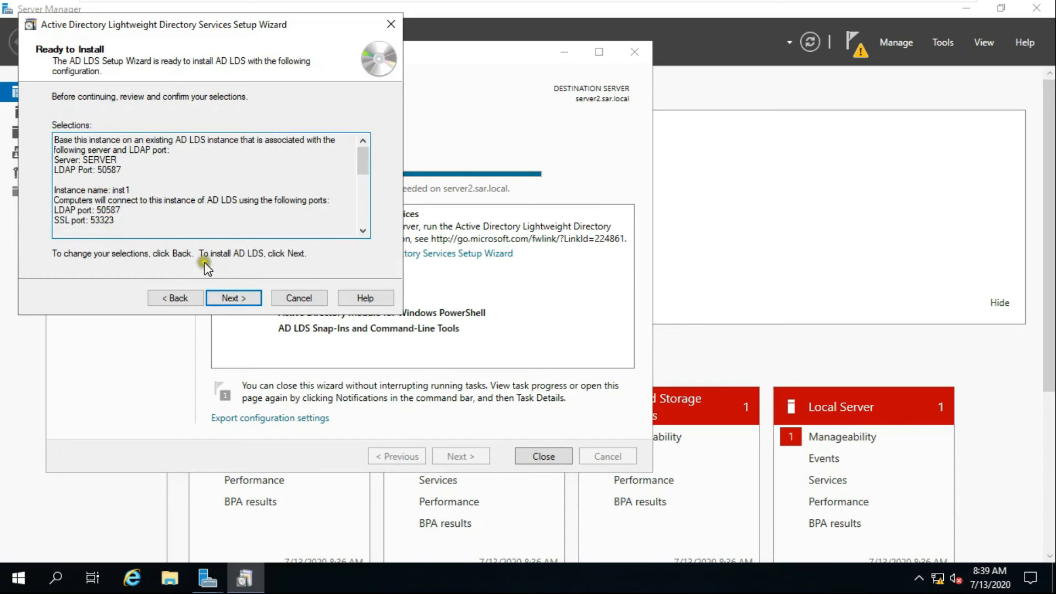
# Install the AD LDS replica with the reviewed selections, then finish the setup and close the Add Roles and Features Wizard
pyautogui.click(231, 297)
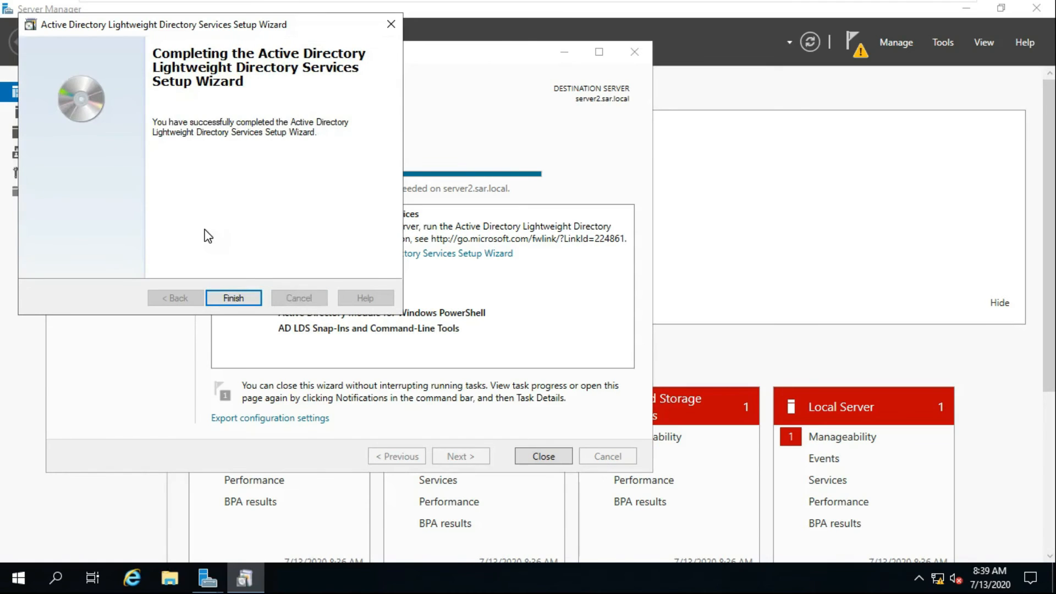
pyautogui.click(239, 300)
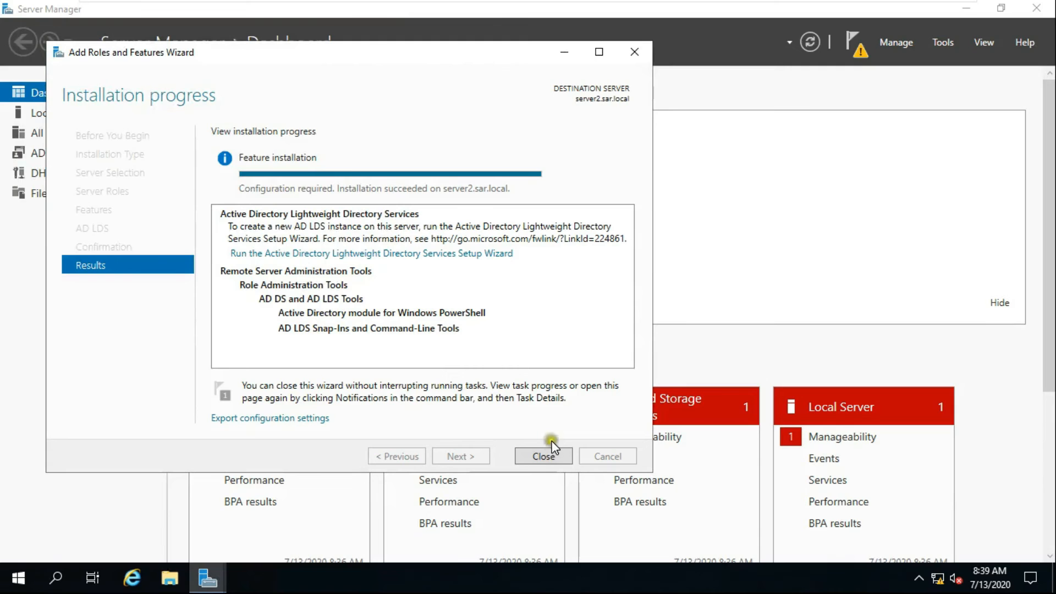
pyautogui.click(549, 457)
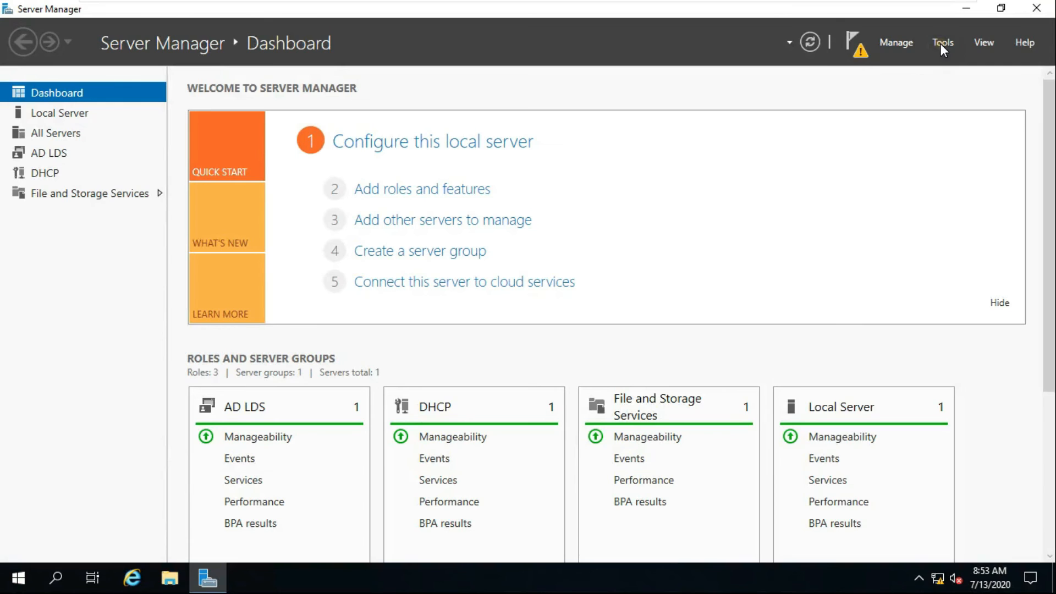
# Open Active Directory Sites and Services and change its directory server to server.sar.local:50587, agreeing to administer that instance's forest
pyautogui.click(941, 46)
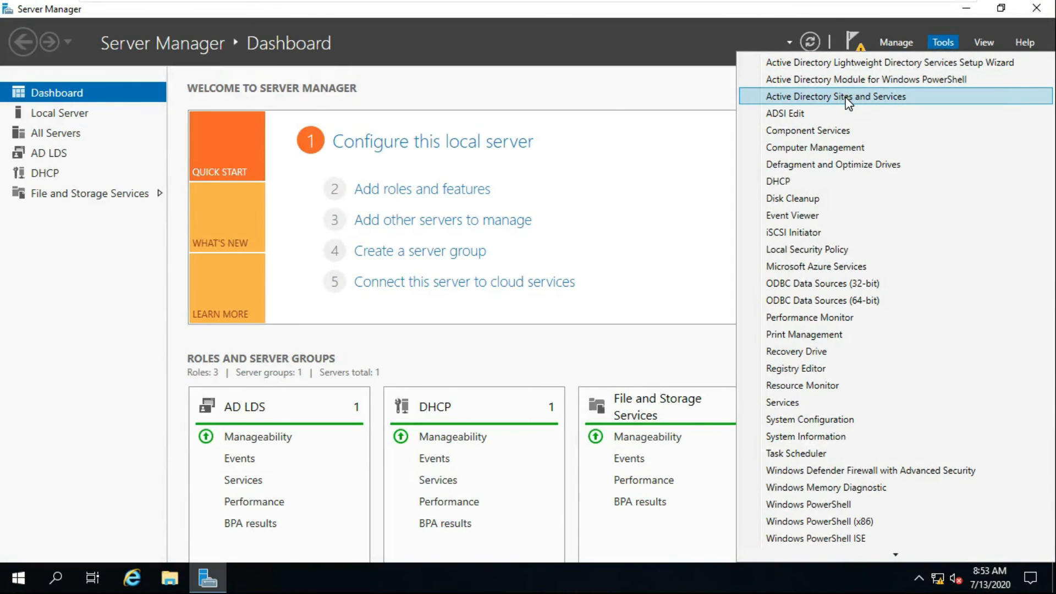
pyautogui.click(862, 98)
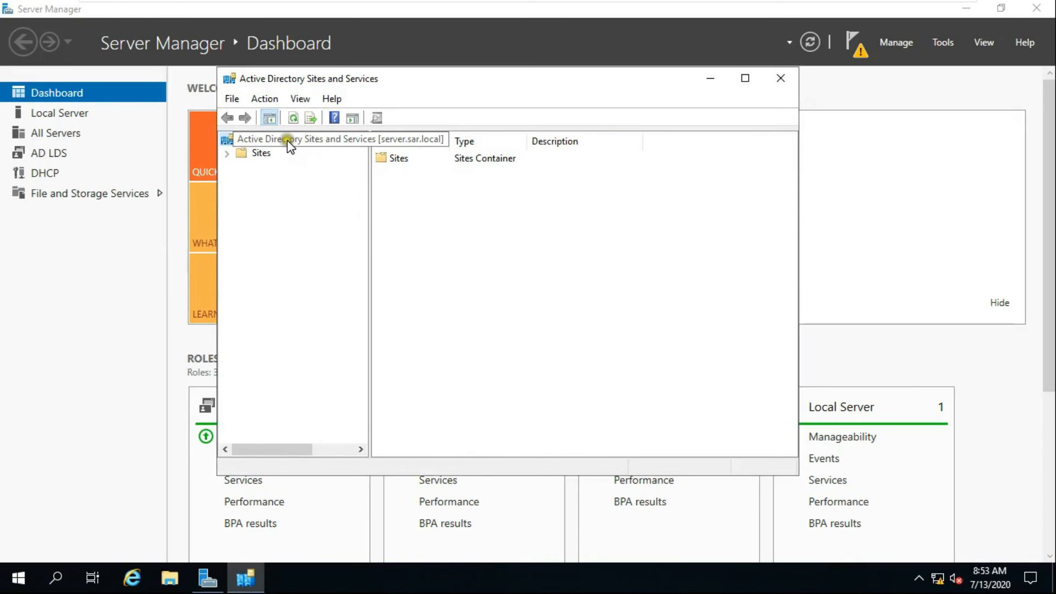
pyautogui.rightClick(312, 142)
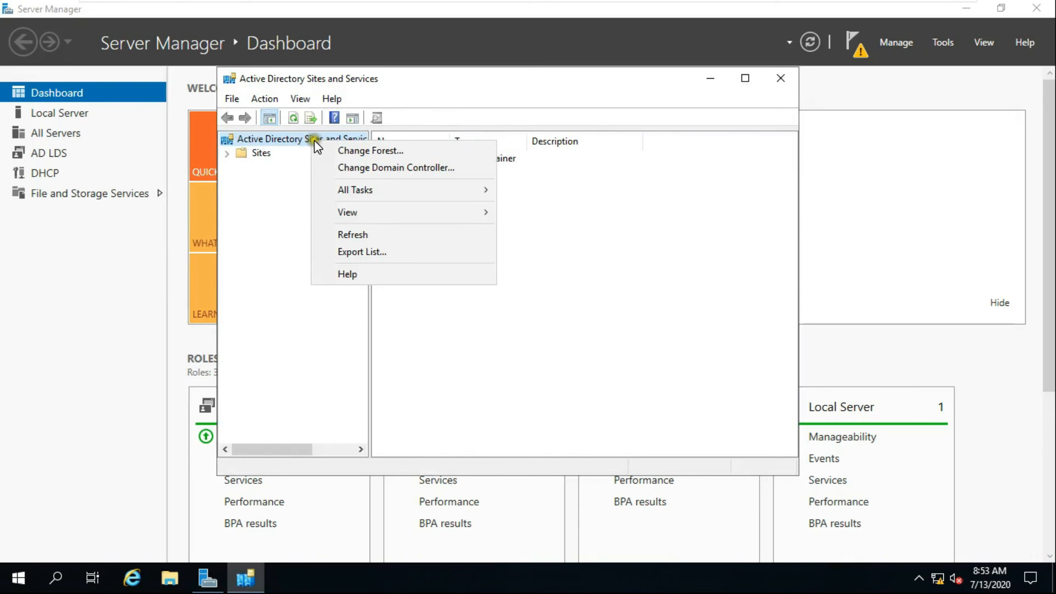
pyautogui.click(368, 168)
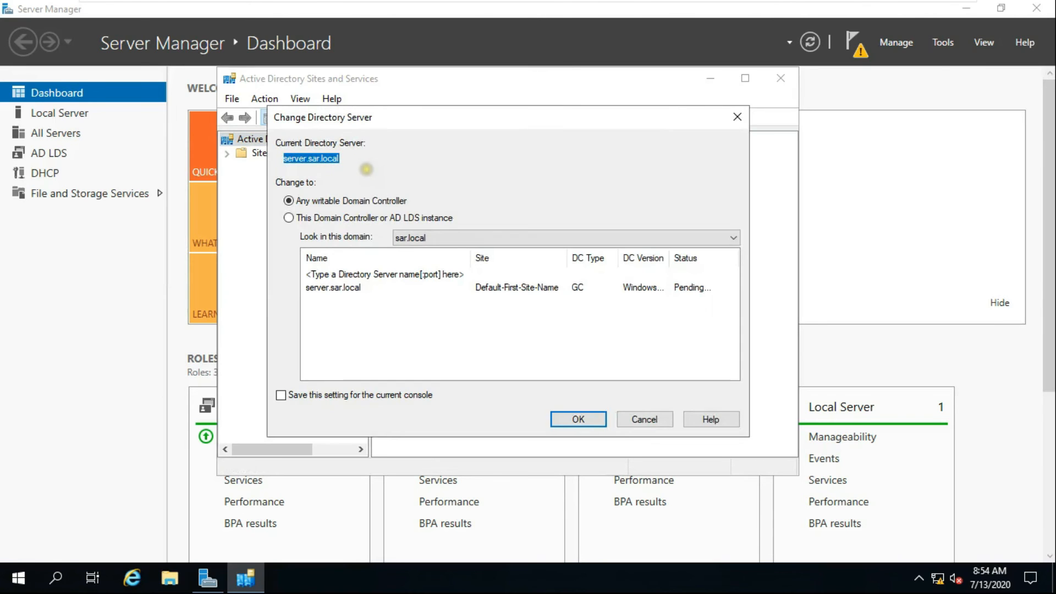
pyautogui.click(388, 275)
pyautogui.write('serv')
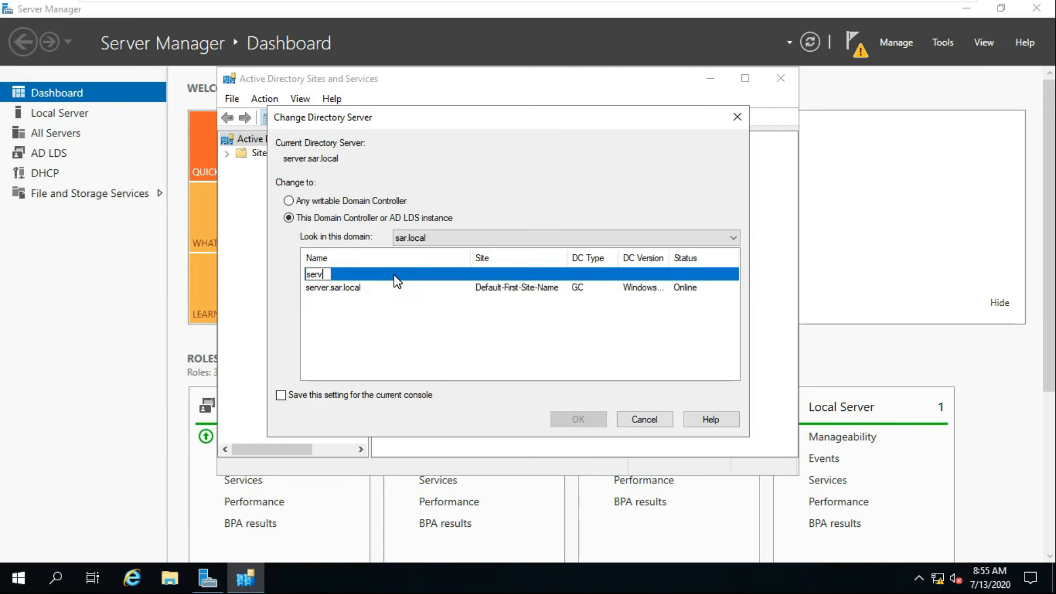
pyautogui.write('er.sar.local:50587')
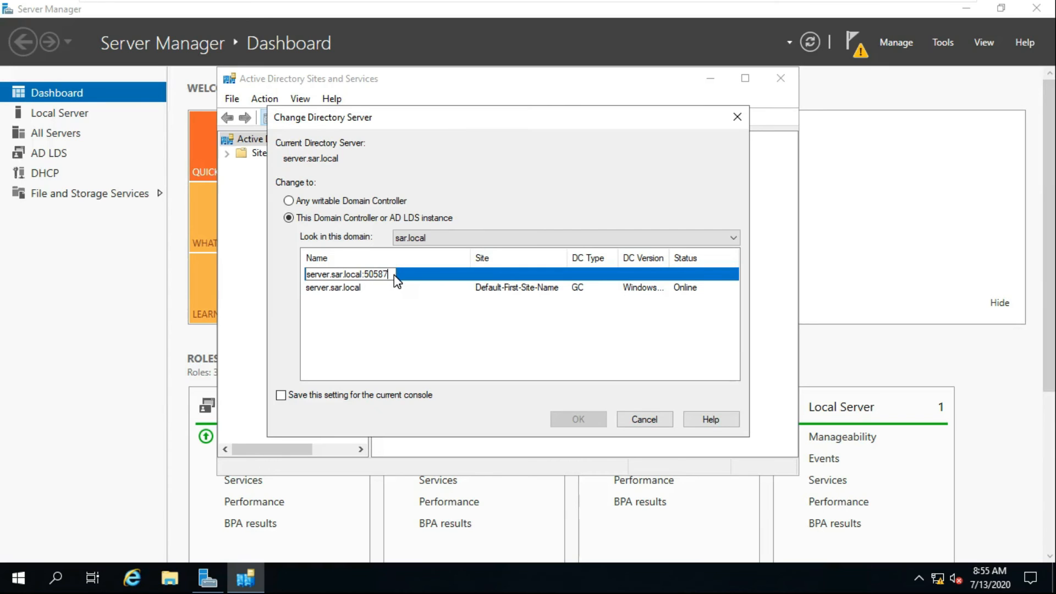
pyautogui.press('Return')
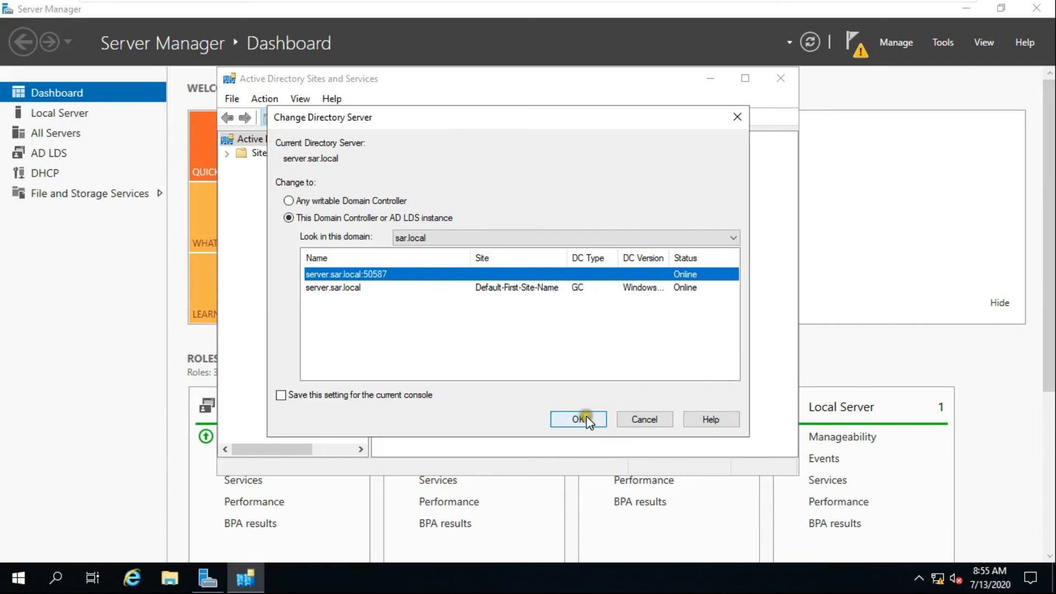
pyautogui.click(580, 422)
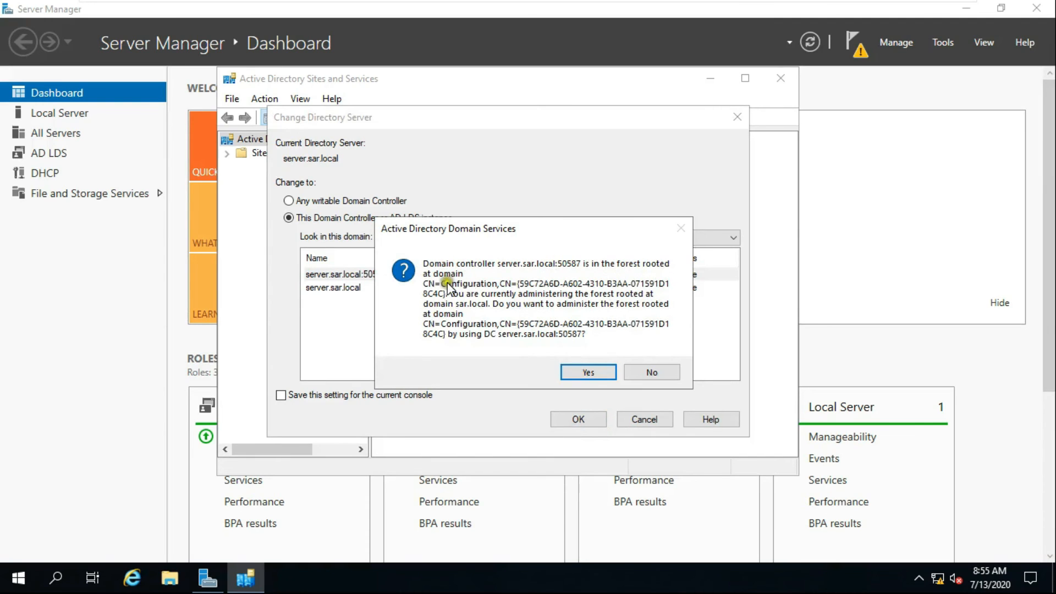
pyautogui.click(583, 369)
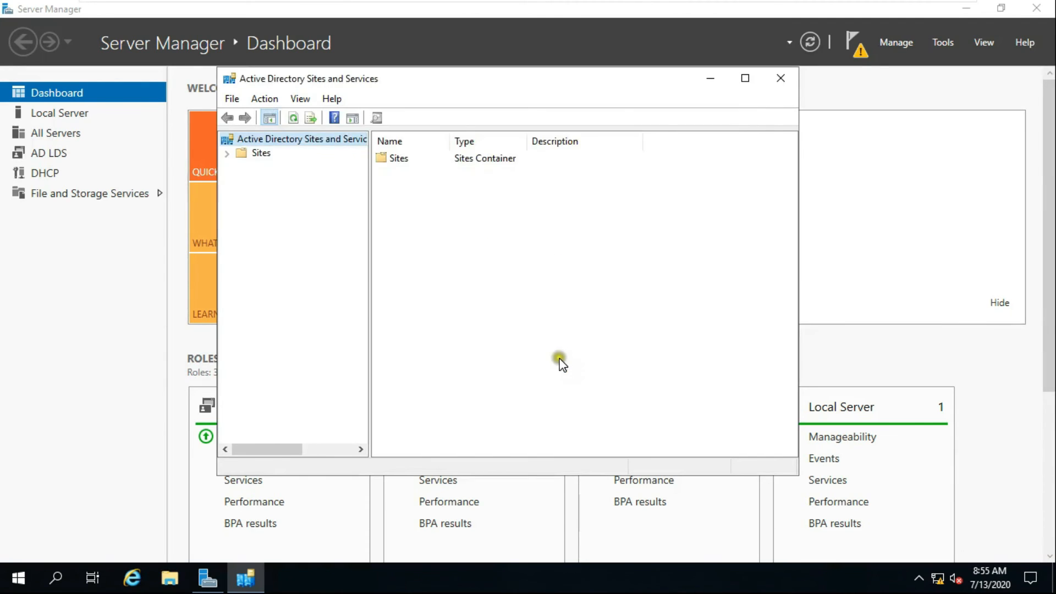
# Expand the Servers container of Default-First-Site-Name down to the NTDS Settings of SERVER$inst1 and SERVER2$inst1
pyautogui.click(233, 157)
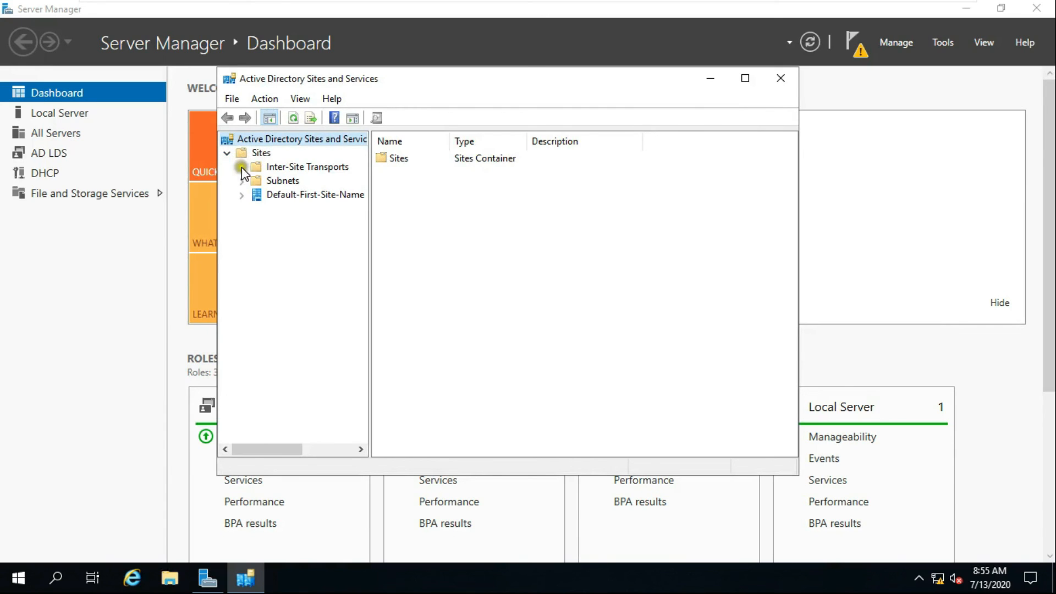
pyautogui.click(241, 195)
pyautogui.click(259, 208)
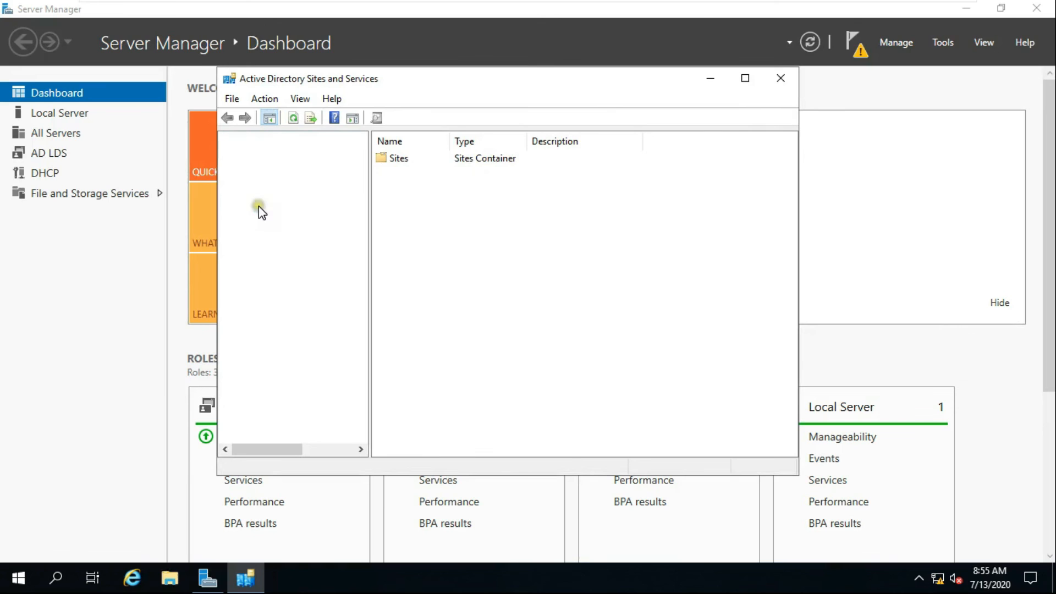
pyautogui.click(291, 222)
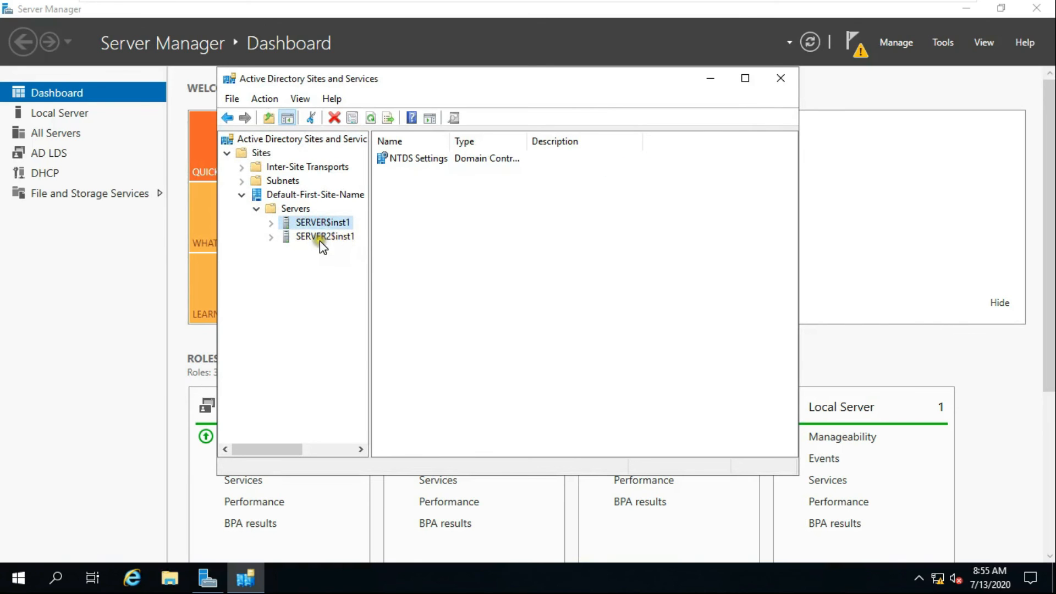
pyautogui.click(322, 237)
pyautogui.click(315, 223)
pyautogui.click(271, 222)
pyautogui.click(271, 251)
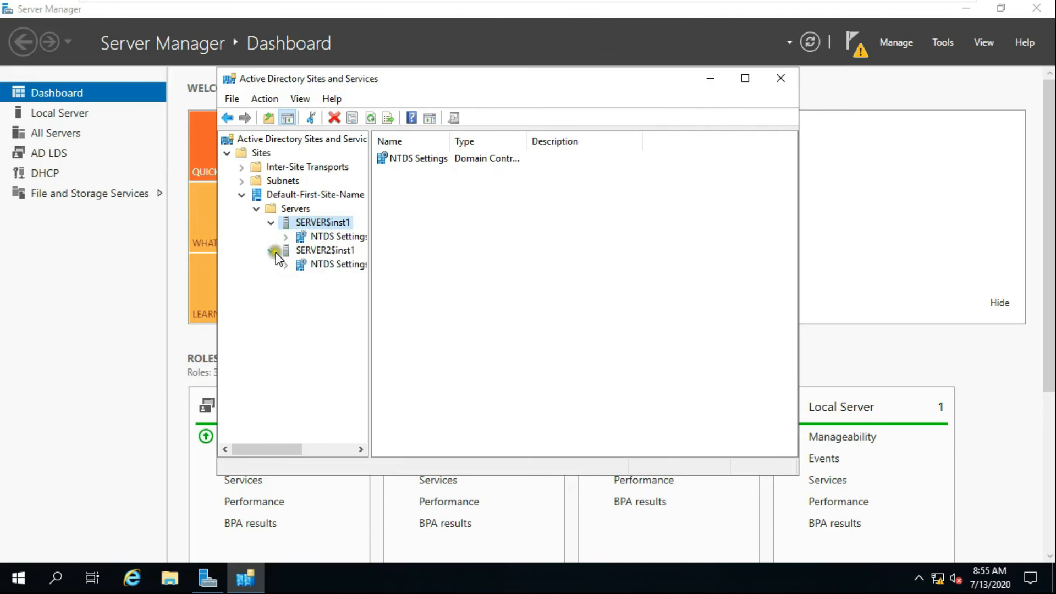
# Examine the replication connections under NTDS Settings for SERVER$inst1 and SERVER2$inst1
pyautogui.click(334, 237)
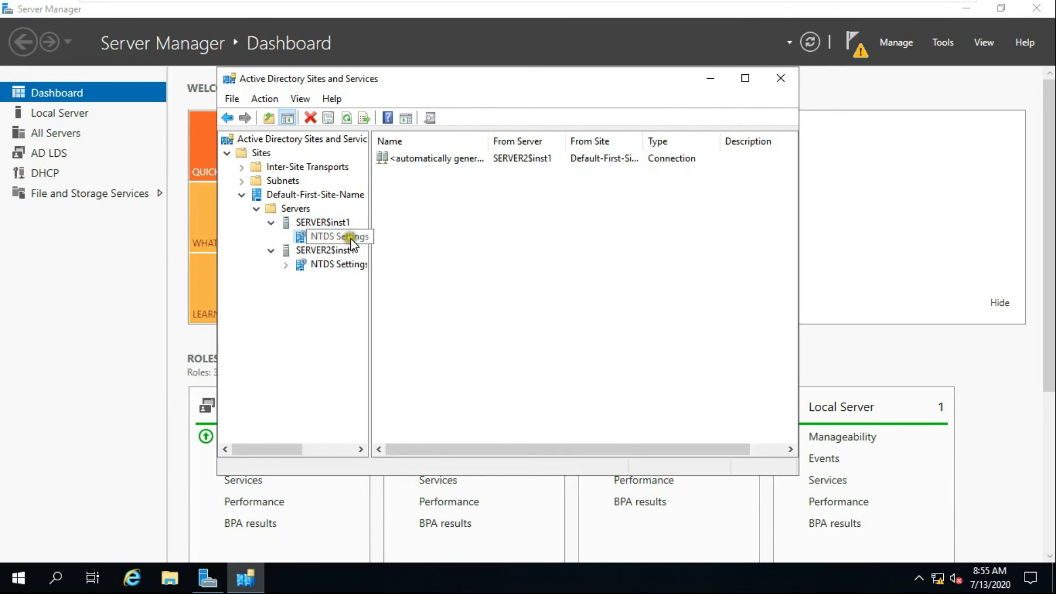
pyautogui.click(462, 159)
pyautogui.rightClick(464, 159)
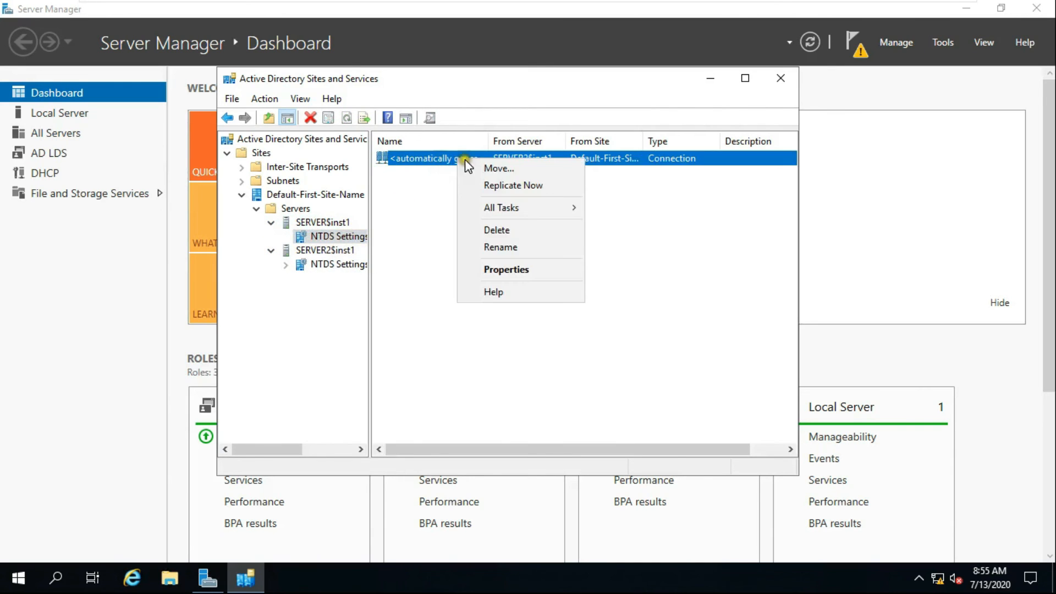
pyautogui.click(334, 263)
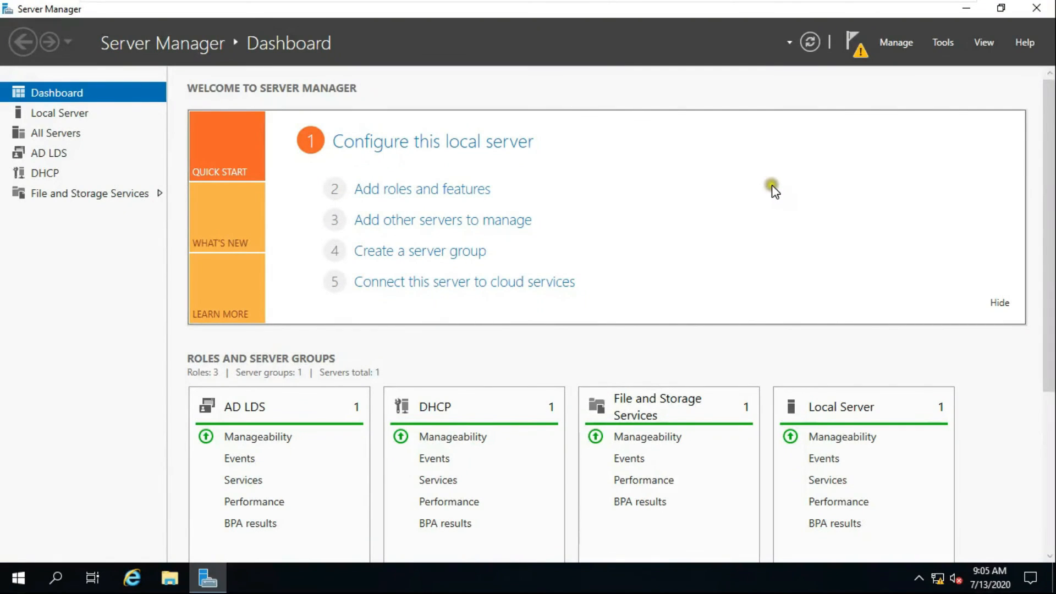
# Open ADSI Edit and connect to the Default naming context on the default domain or server
pyautogui.click(942, 44)
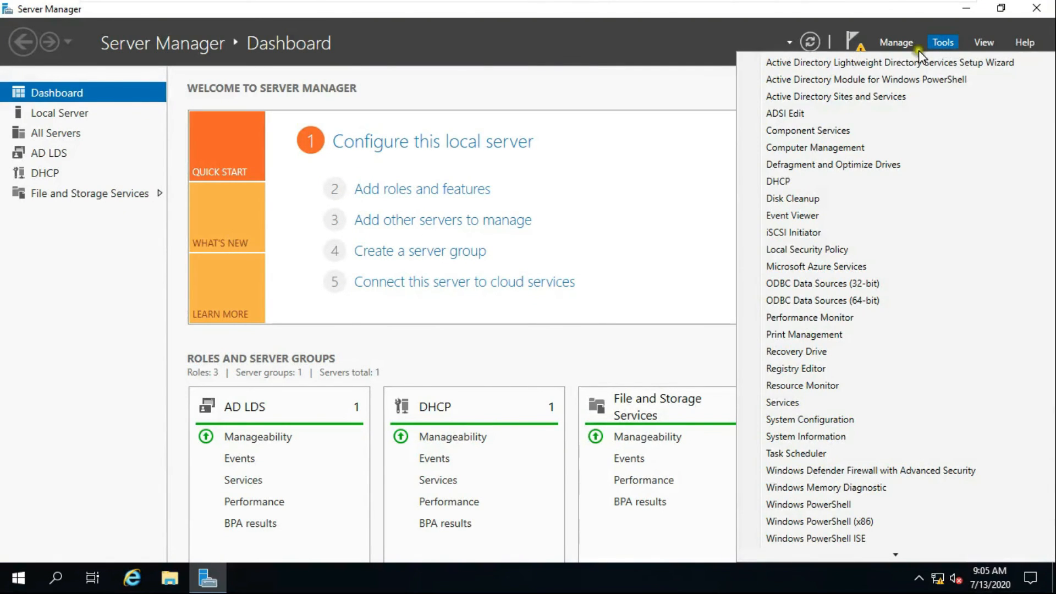
pyautogui.click(799, 114)
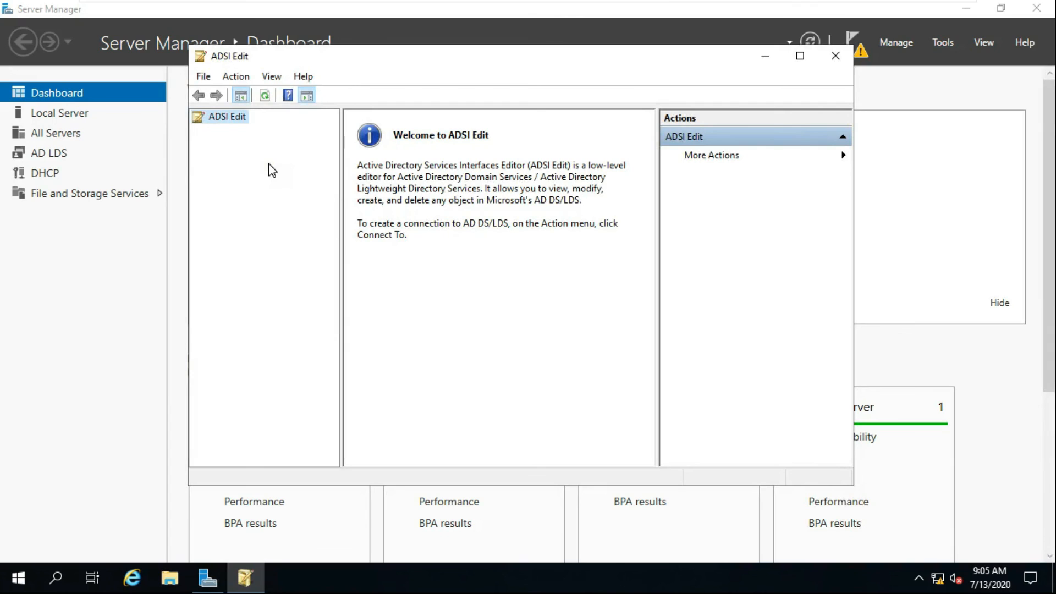
pyautogui.rightClick(230, 118)
pyautogui.click(261, 126)
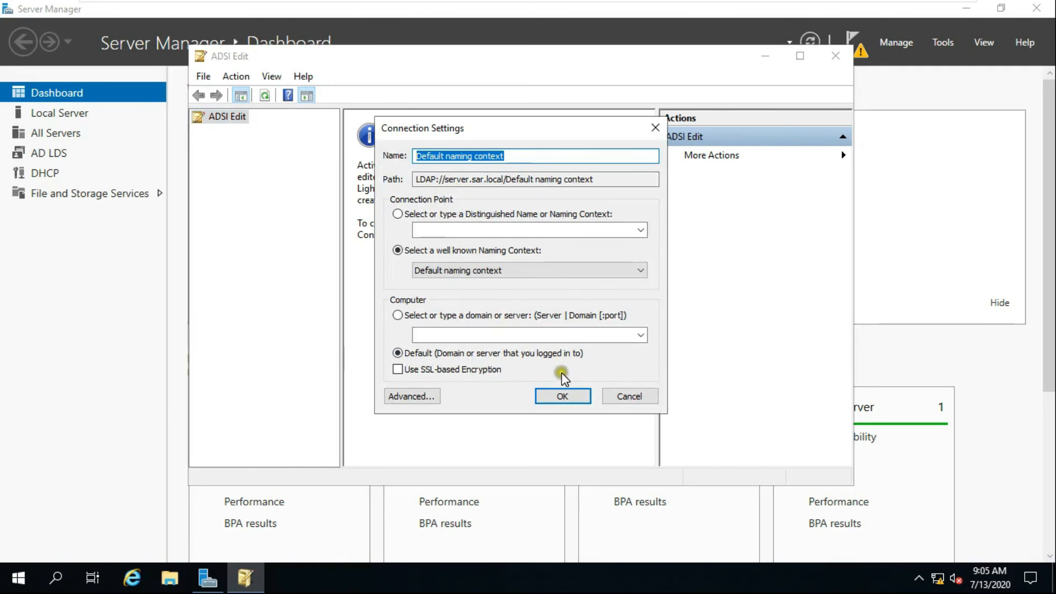
pyautogui.click(566, 396)
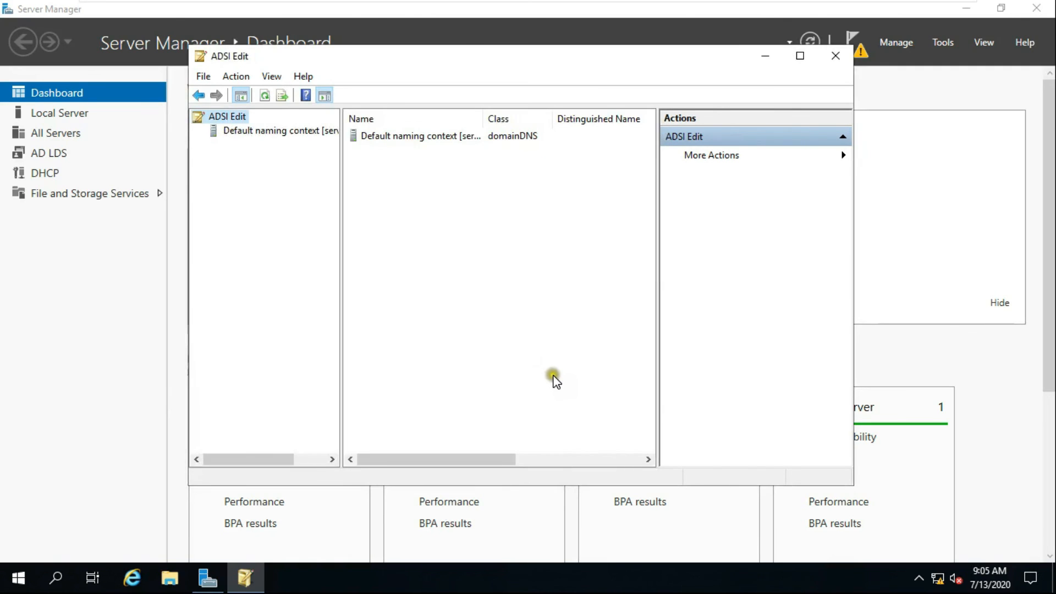
# Expand the default naming context through DC=sar,DC=local to the contents of the CN=Users container
pyautogui.click(298, 138)
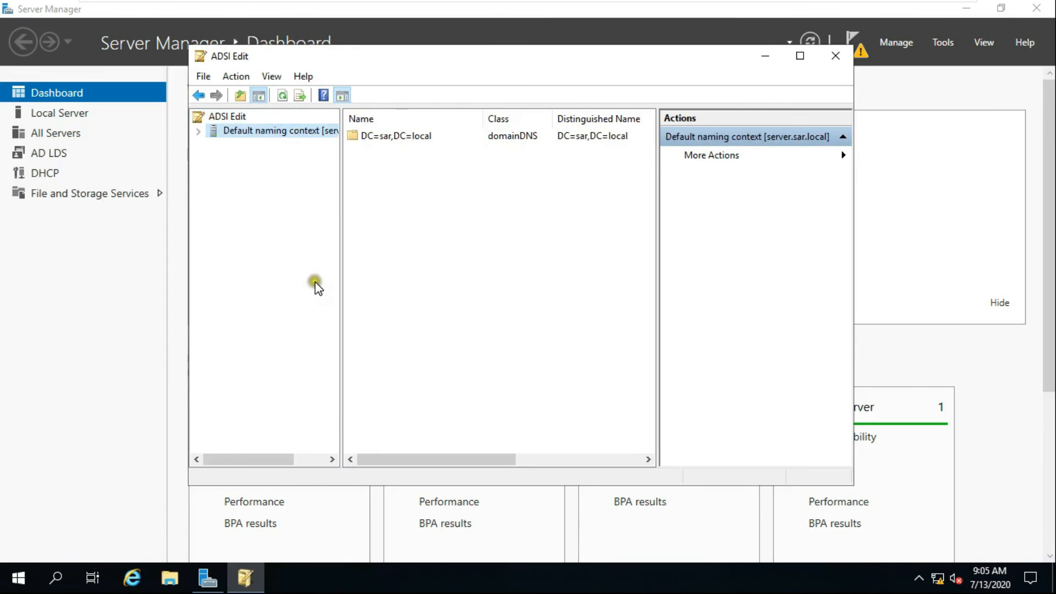
pyautogui.click(203, 133)
pyautogui.click(235, 144)
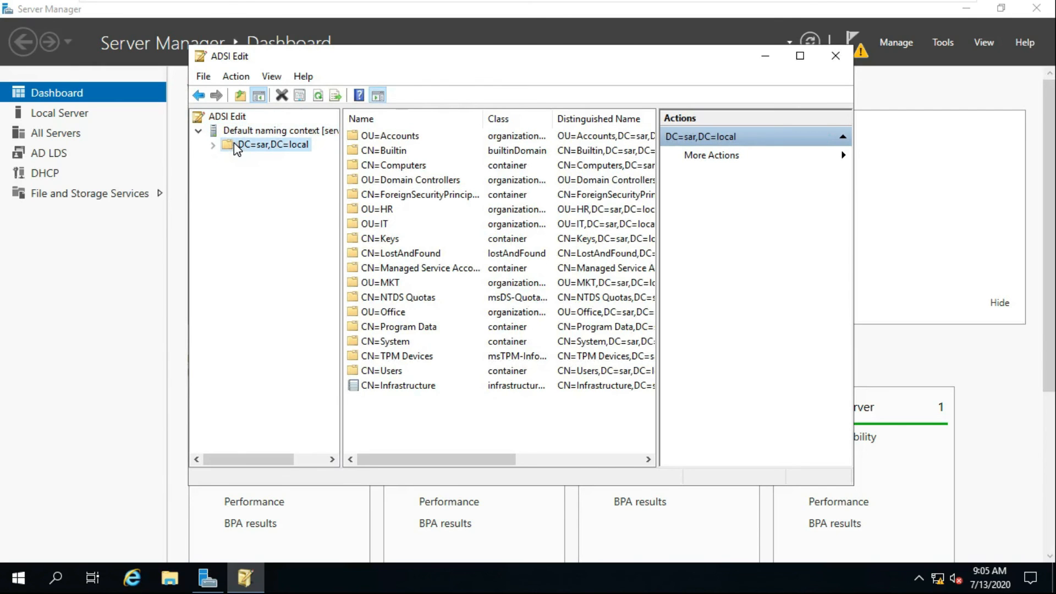
pyautogui.click(213, 145)
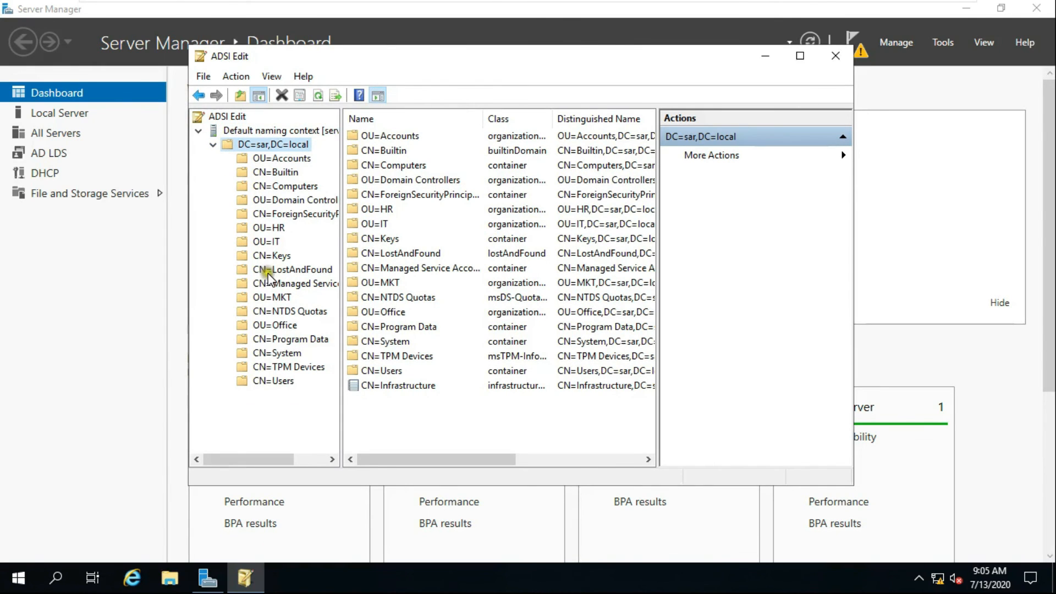
pyautogui.click(260, 381)
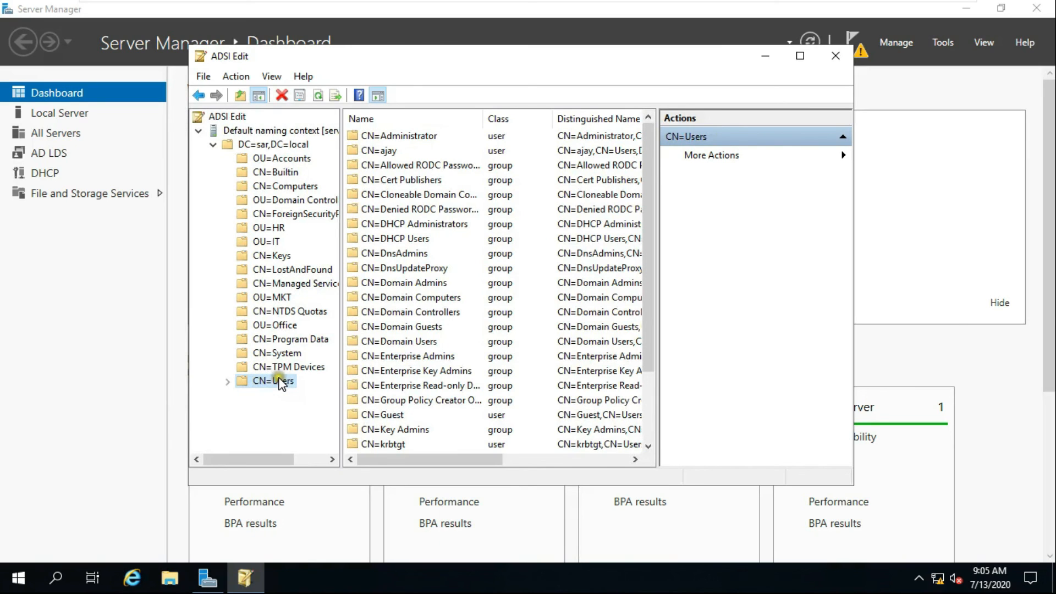
pyautogui.doubleClick(279, 379)
# Start a new object in the CN=Users container and choose user as its class
pyautogui.click(290, 117)
pyautogui.rightClick(291, 119)
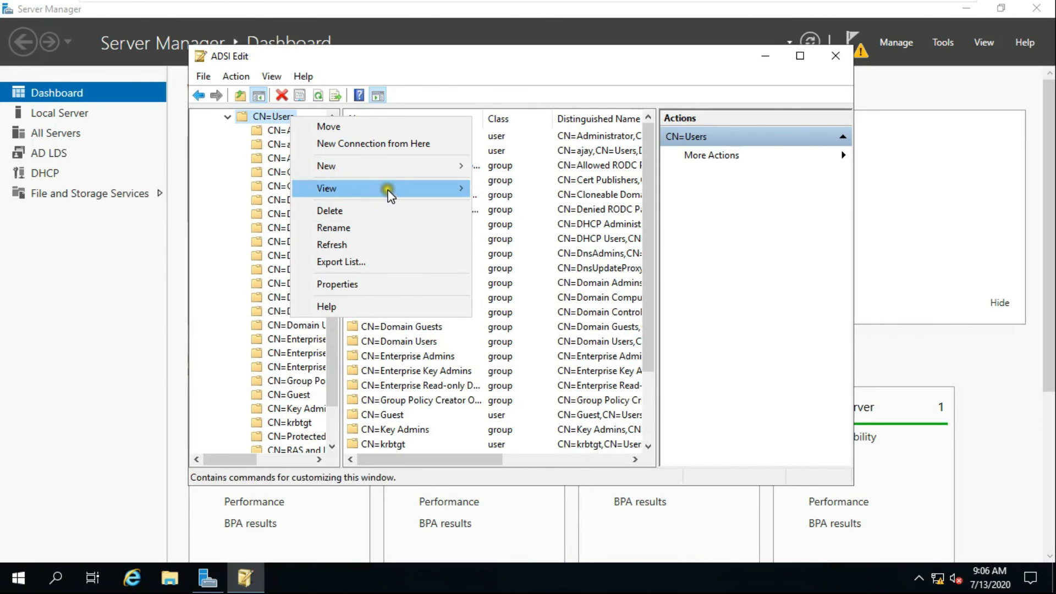
pyautogui.click(432, 163)
pyautogui.click(497, 166)
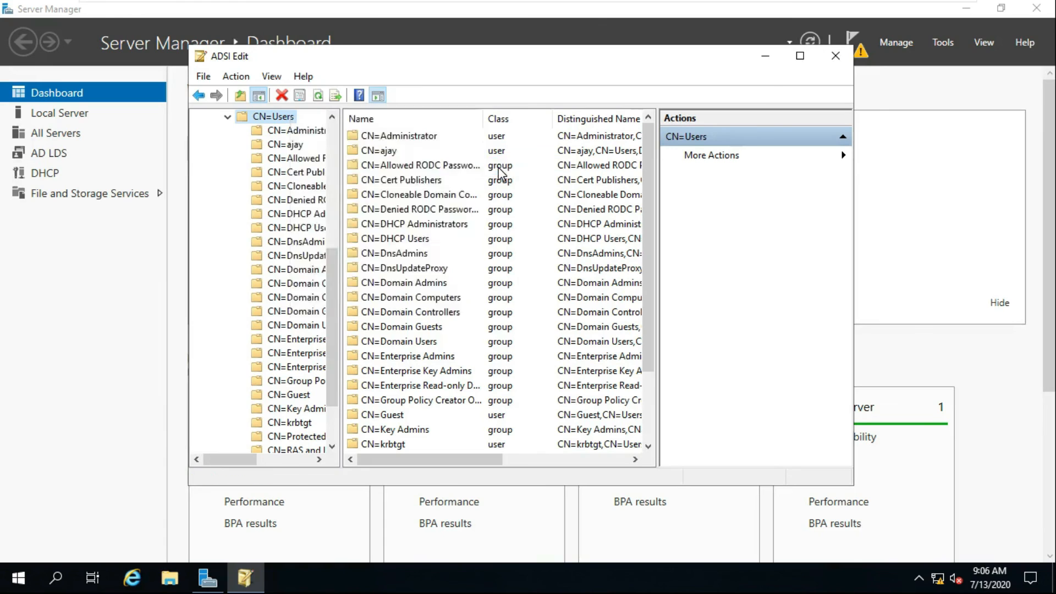
pyautogui.click(433, 260)
pyautogui.click(432, 259)
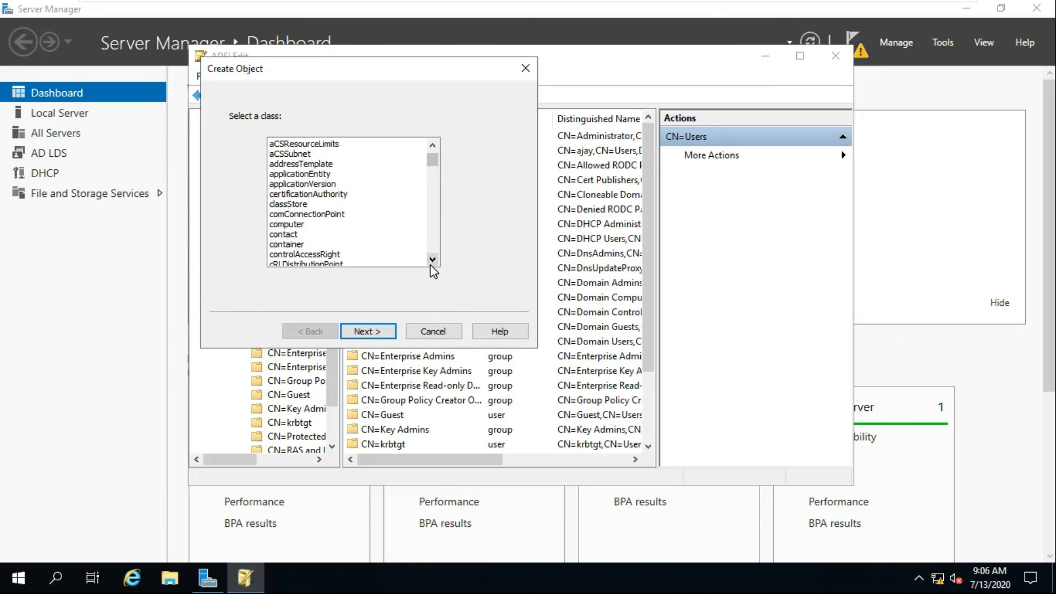
pyautogui.click(431, 260)
pyautogui.click(432, 259)
pyautogui.click(432, 259)
pyautogui.click(432, 259)
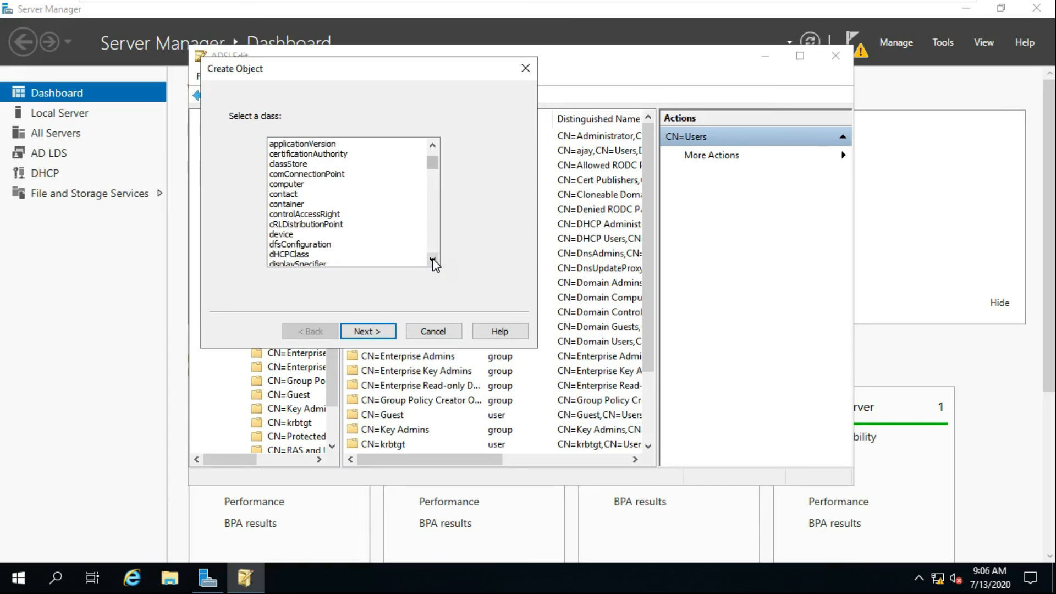
pyautogui.click(310, 222)
pyautogui.press('u')
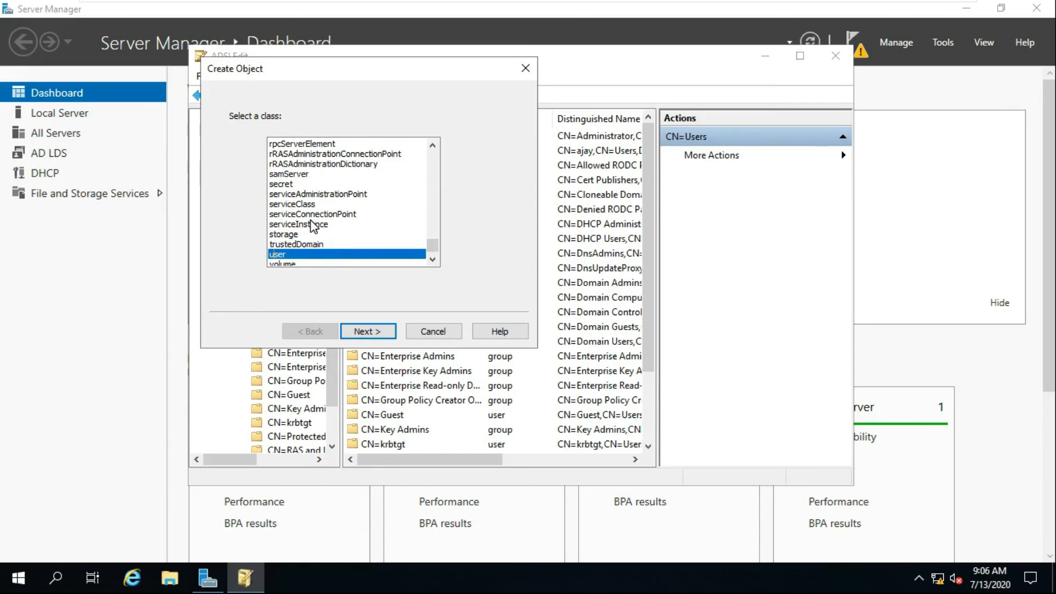
pyautogui.click(276, 253)
pyautogui.click(365, 322)
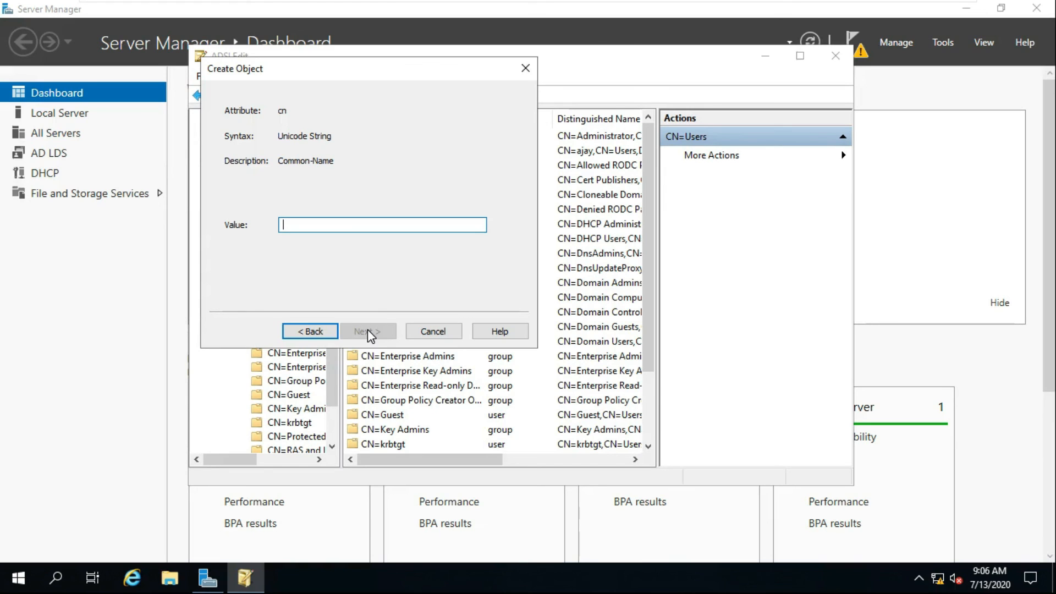
# Enter the user's name for both the cn and sAMAccountName attributes, finish creating the user object, and close ADSI Edit
pyautogui.write('bob')
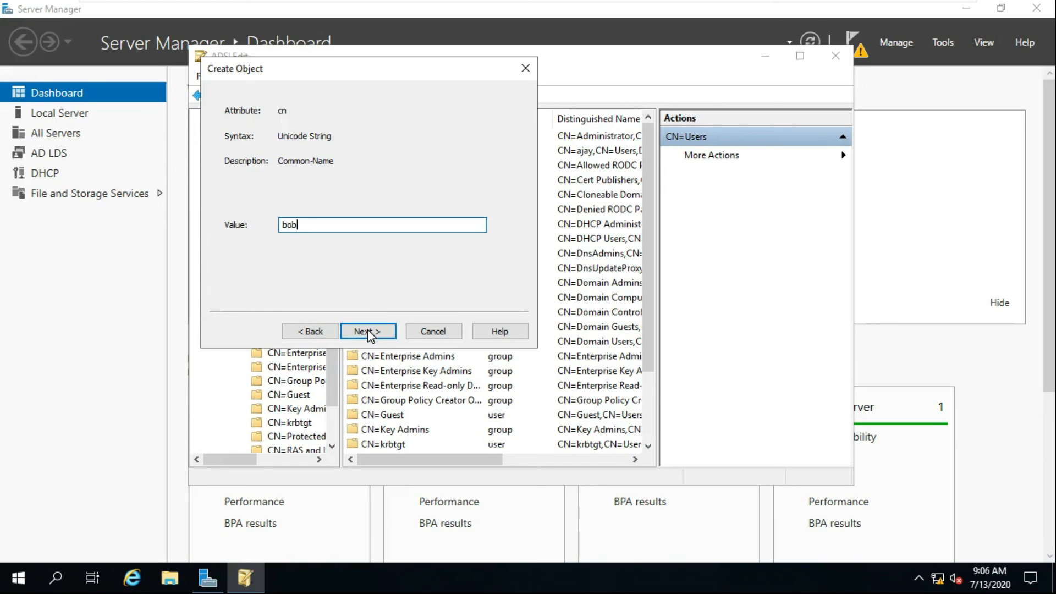
pyautogui.click(371, 328)
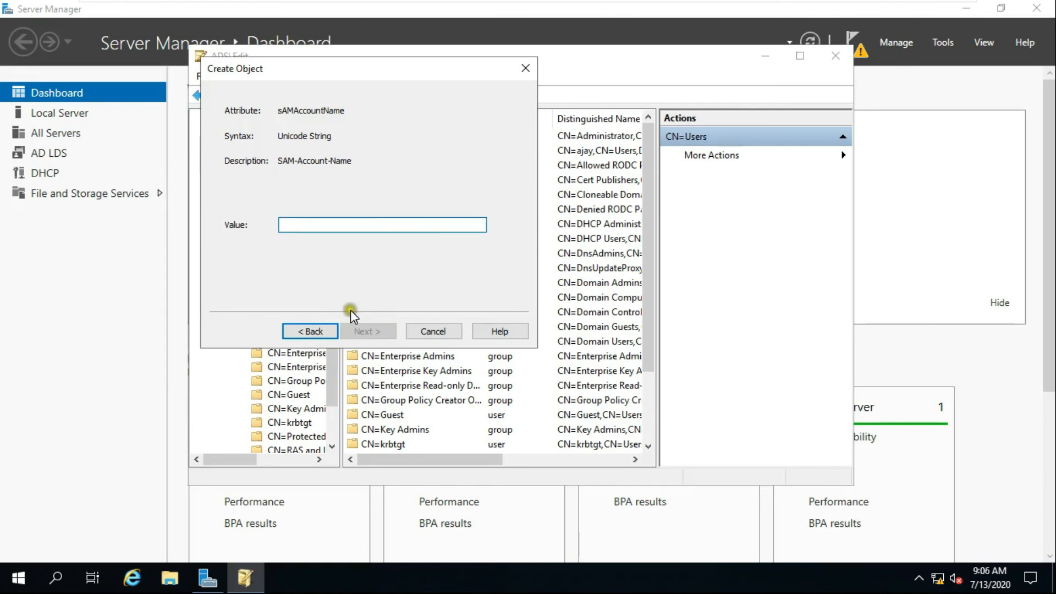
pyautogui.write('bob')
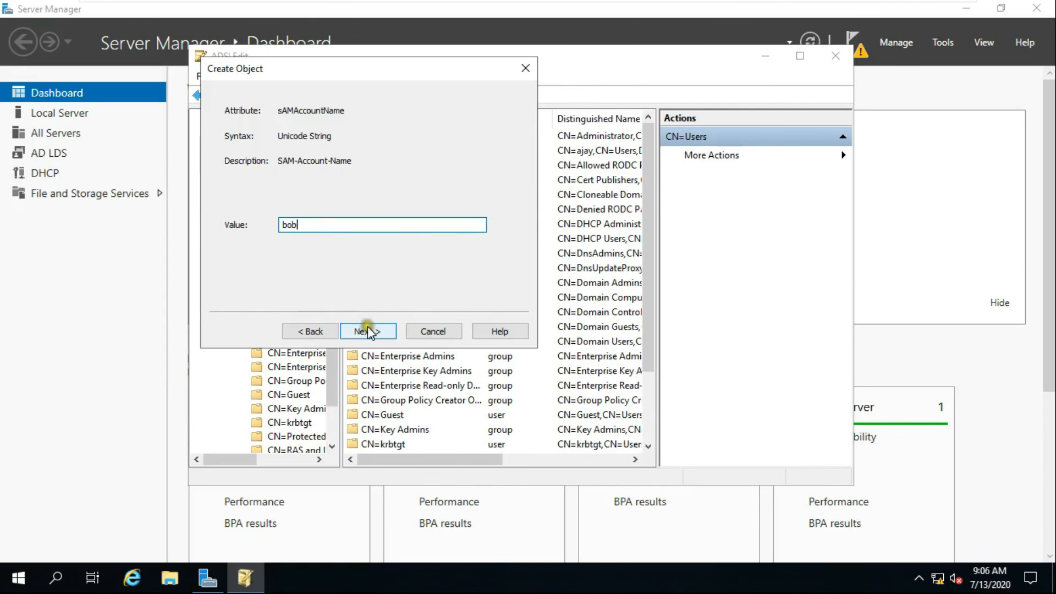
pyautogui.click(367, 330)
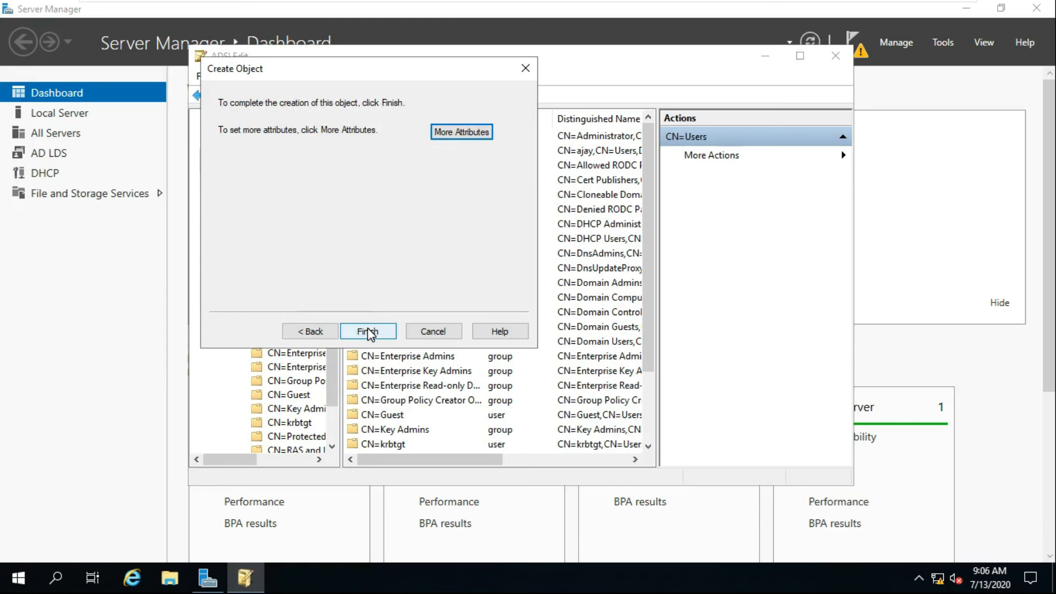
pyautogui.click(367, 332)
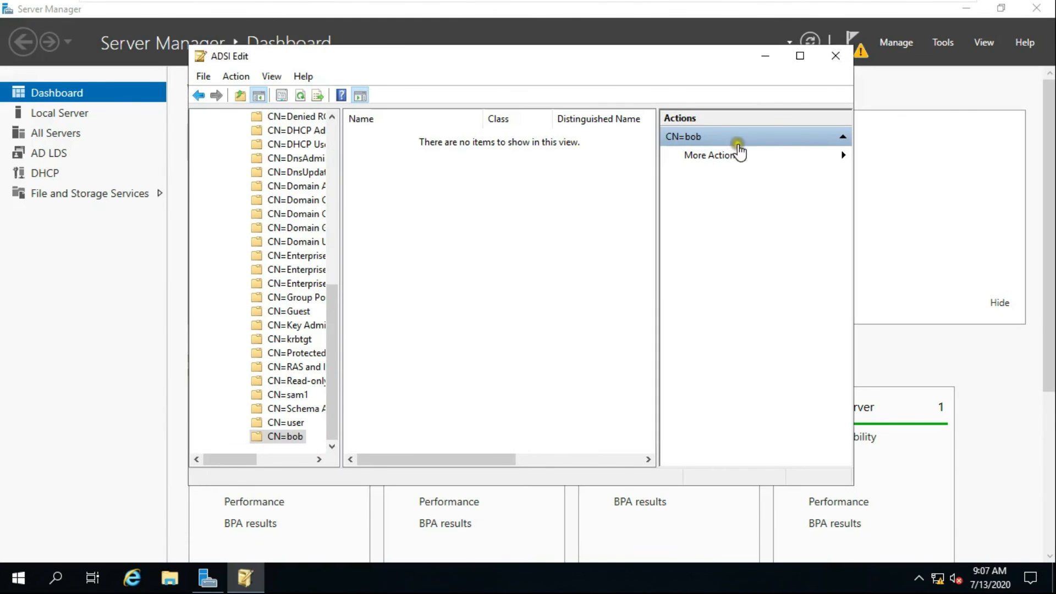
pyautogui.click(834, 56)
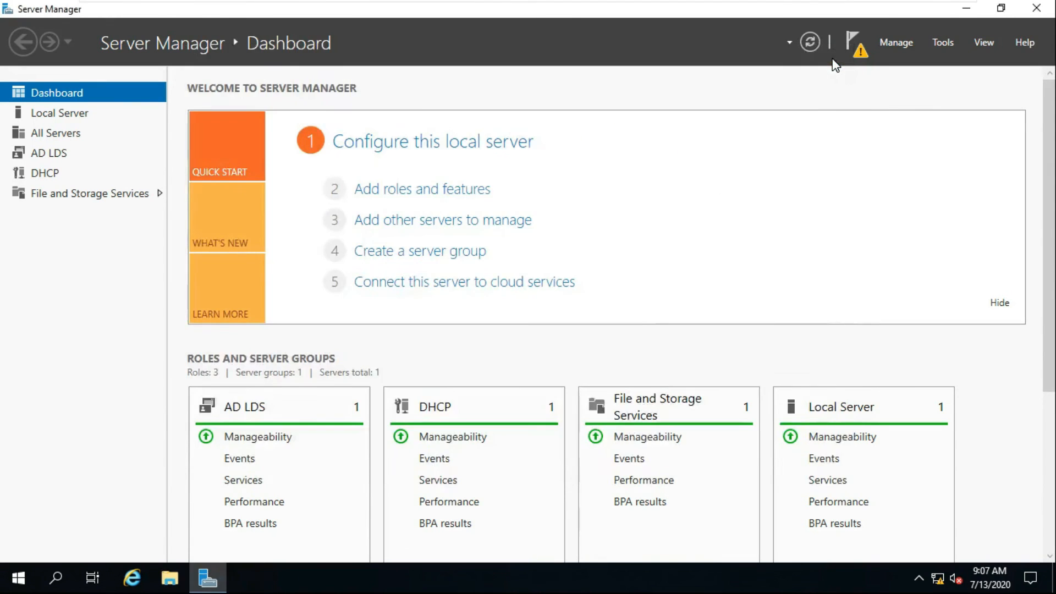
# Switch to the Server 2019@AD virtual machine, refresh the Users container in Active Directory Users and Computers, and select the newly created user
pyautogui.moveTo(821, 4)
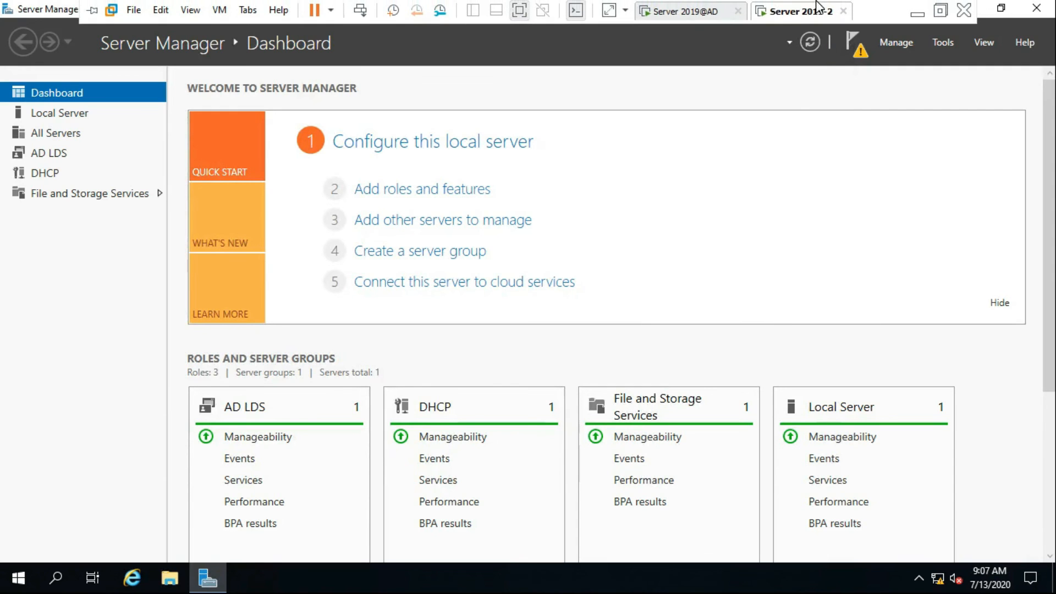
pyautogui.click(683, 14)
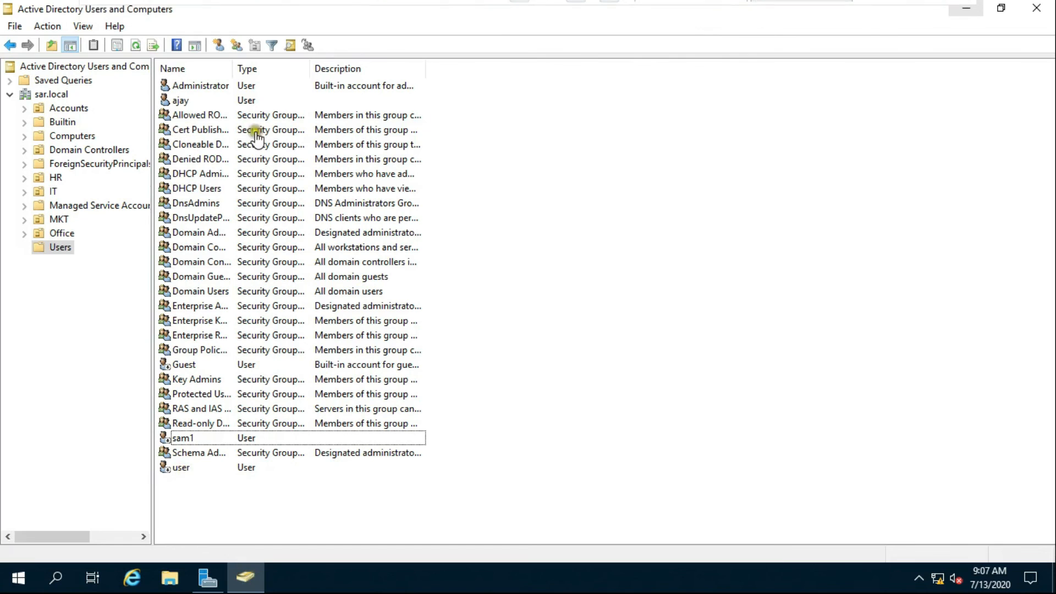
pyautogui.rightClick(526, 279)
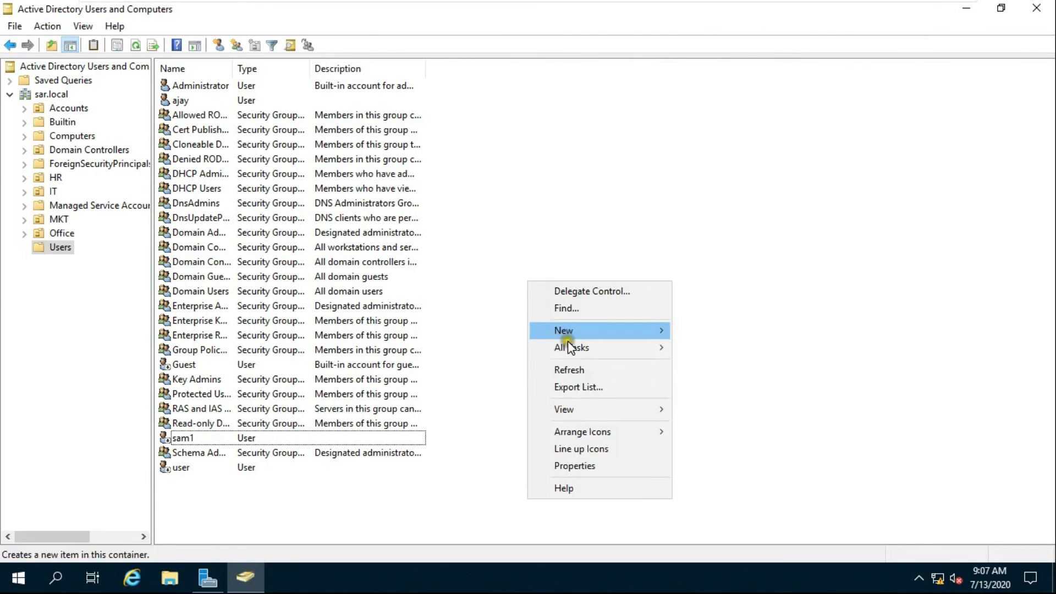
pyautogui.click(573, 368)
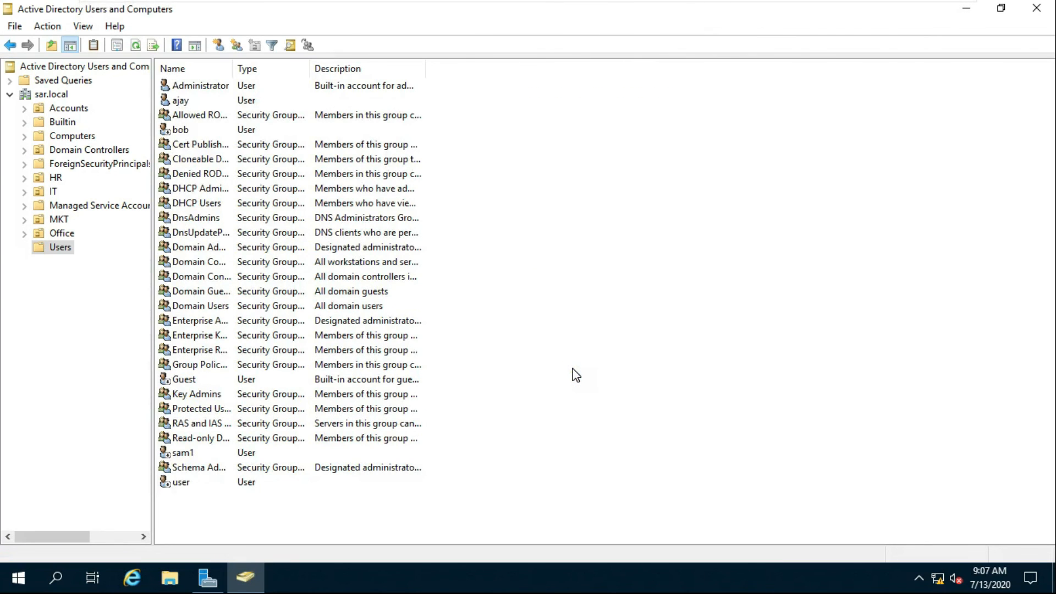
pyautogui.click(191, 129)
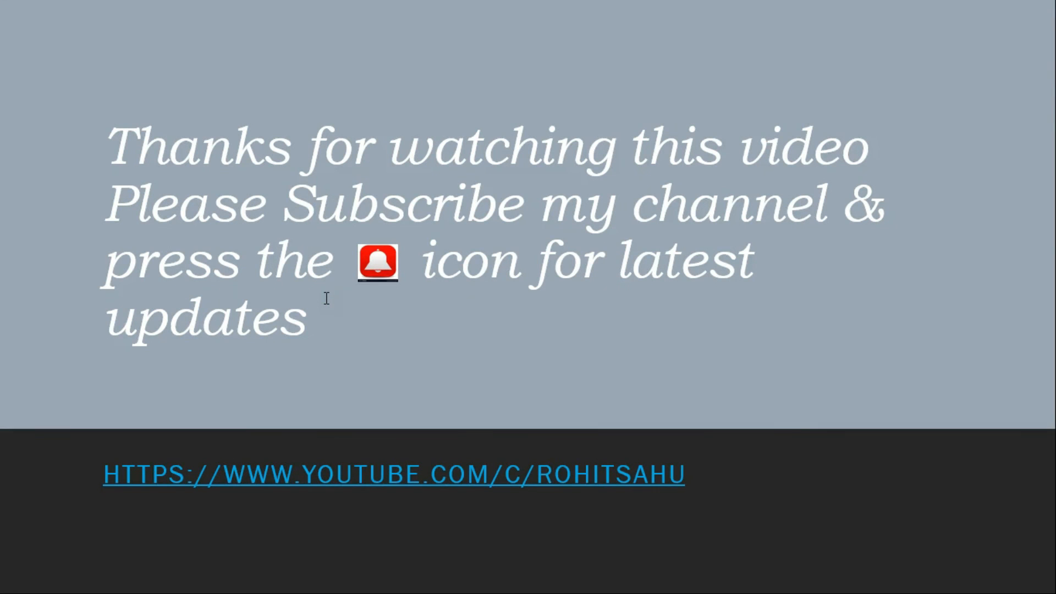